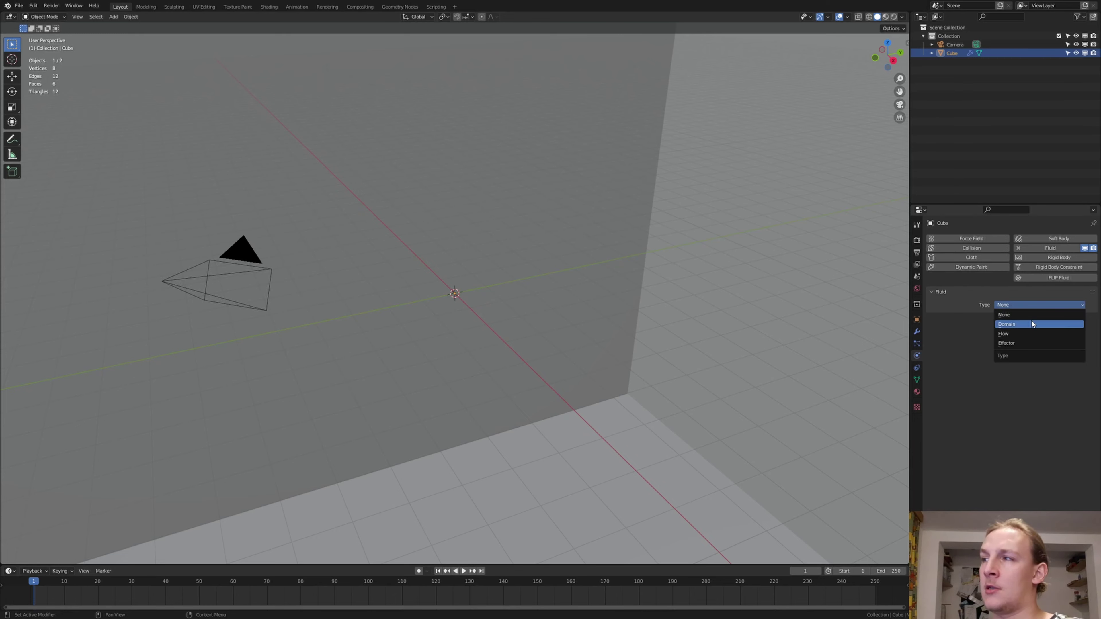
Make the cube a fluid Domain with Adaptive Domain enabled and 1000 resolution divisions.
{"action": "left_click", "coordinate": [1032, 322]}
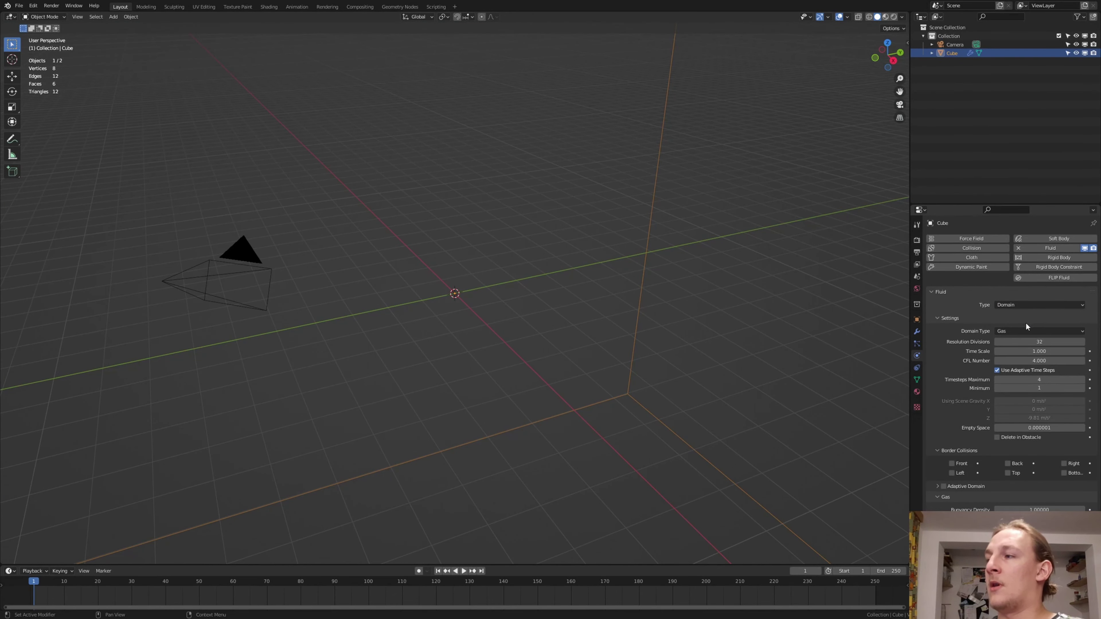
{"action": "left_click", "coordinate": [943, 486]}
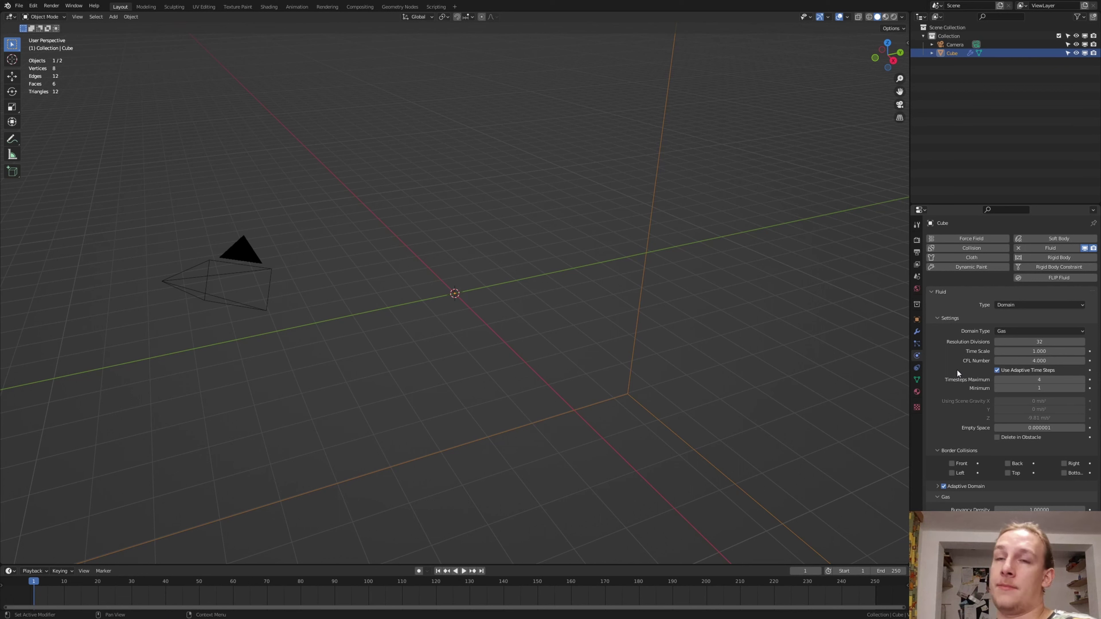
{"action": "left_click", "coordinate": [1058, 342]}
{"action": "type", "text": "1"}
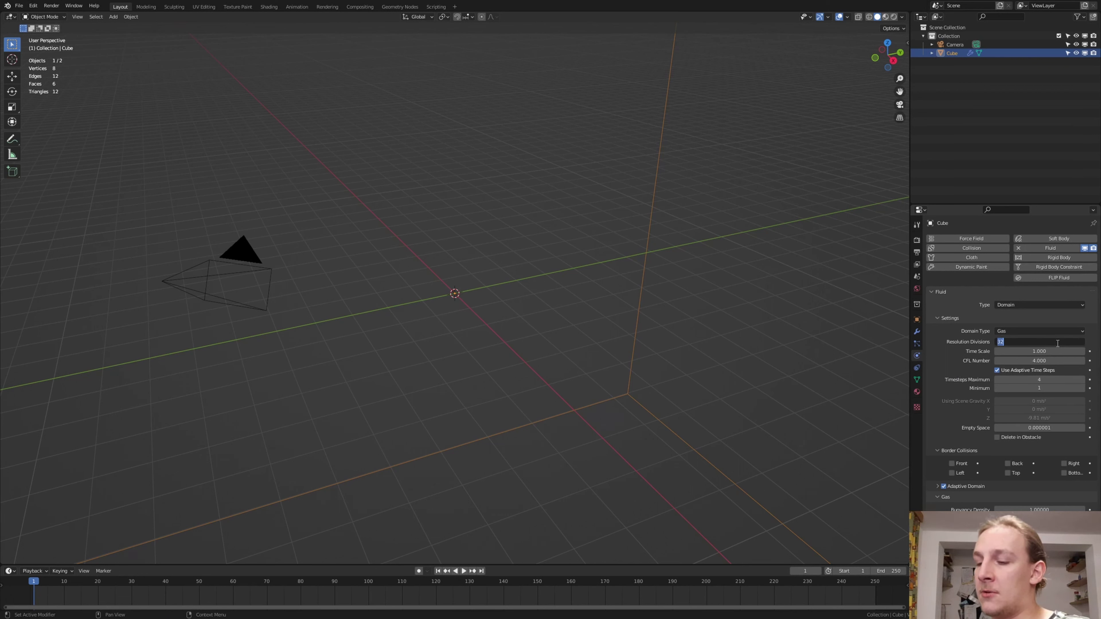
{"action": "type", "text": "000"}
{"action": "key", "text": "Return"}
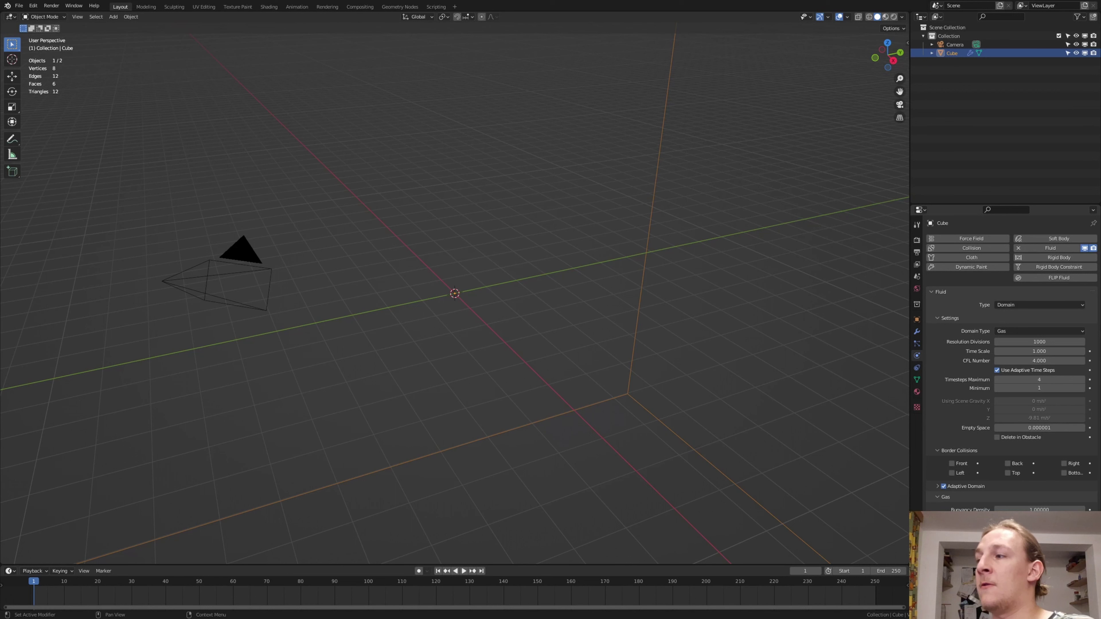
Enable Dissolve and Noise for the domain's gas and switch the cache type to one that allows baking data separately.
{"action": "scroll", "coordinate": [1011, 363], "scroll_direction": "down", "scroll_amount": 5}
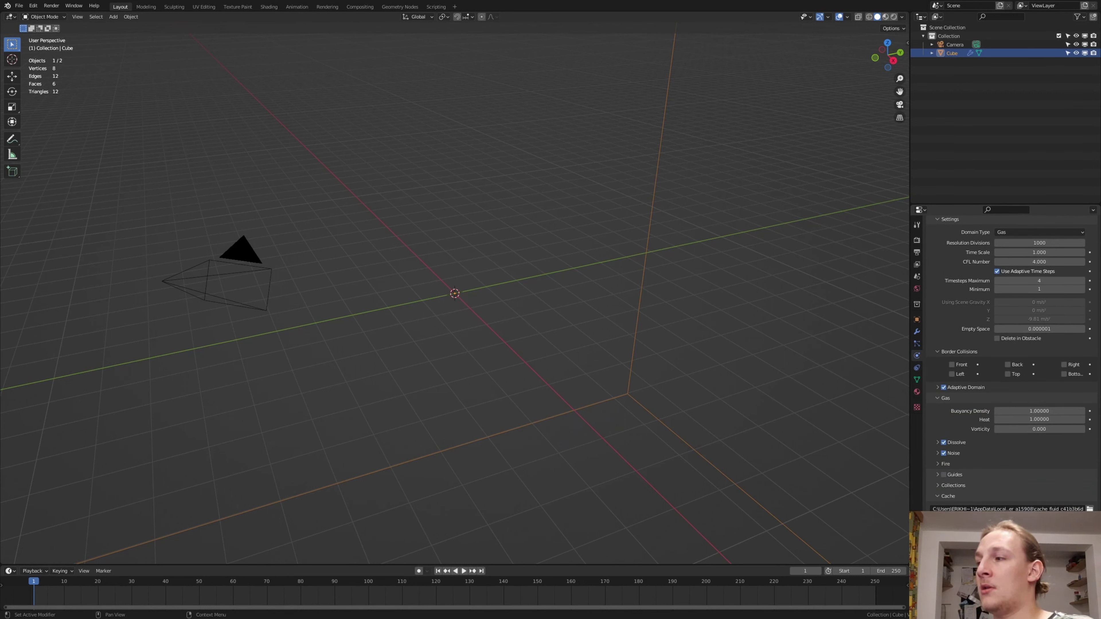
{"action": "left_click", "coordinate": [1039, 568]}
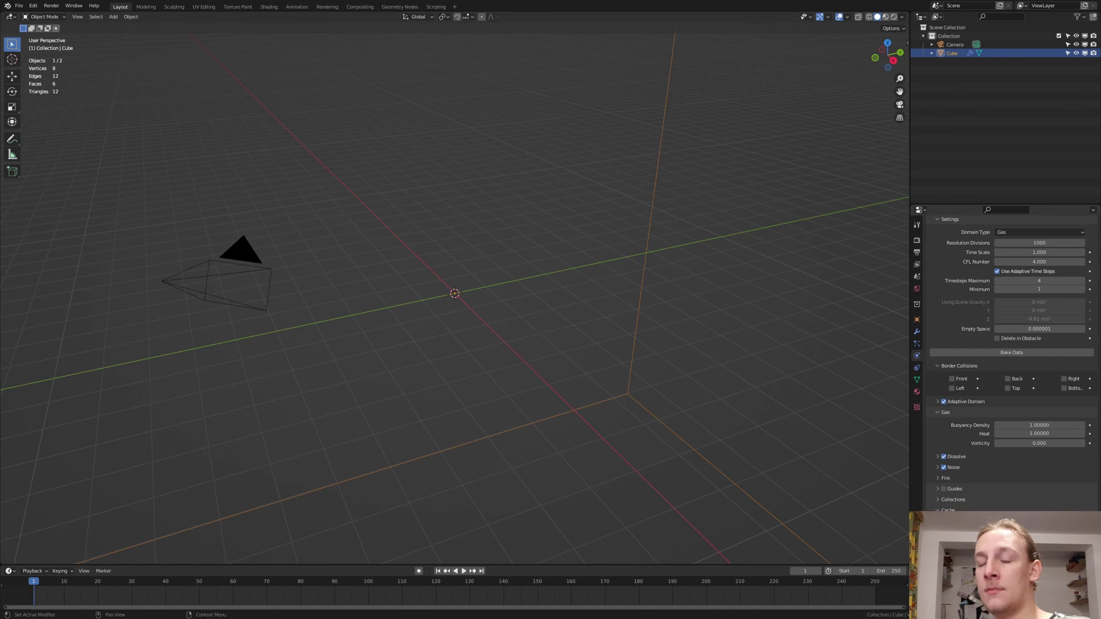
Add a UV sphere at the scene's centre and give it a new emitter particle system.
{"action": "key", "text": "shift+a"}
{"action": "mouse_move", "coordinate": [563, 353]}
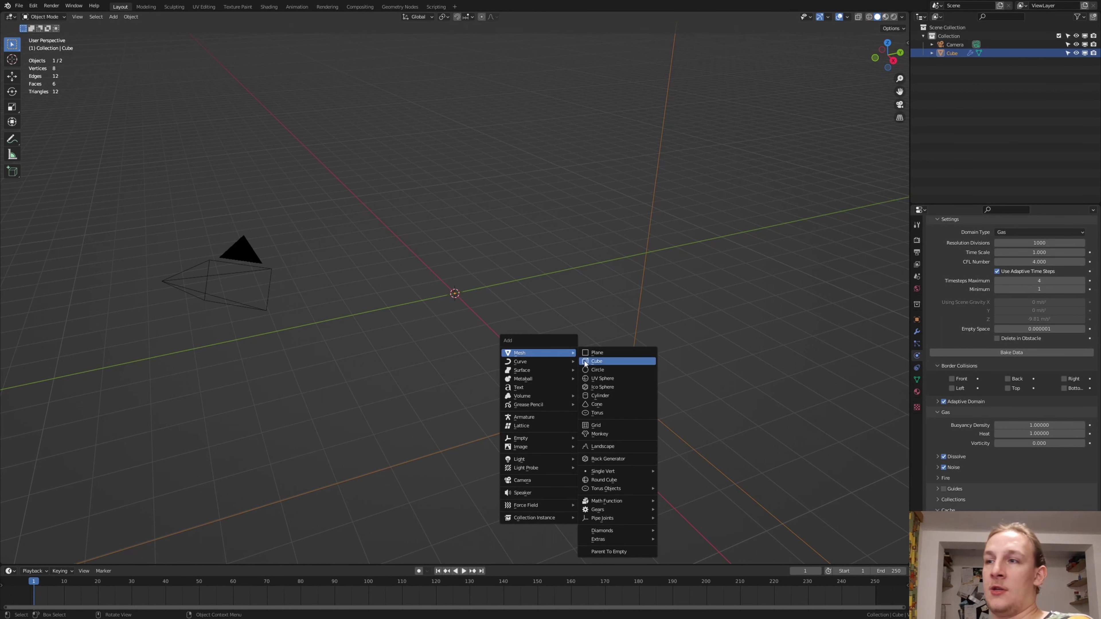
{"action": "left_click", "coordinate": [615, 383]}
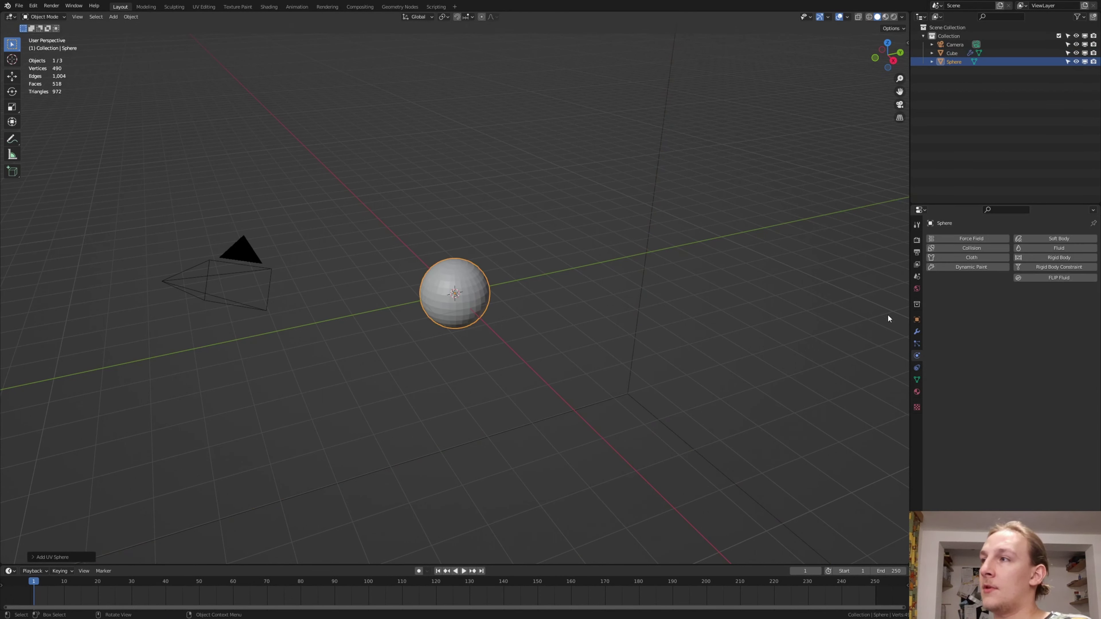
{"action": "left_click", "coordinate": [917, 344]}
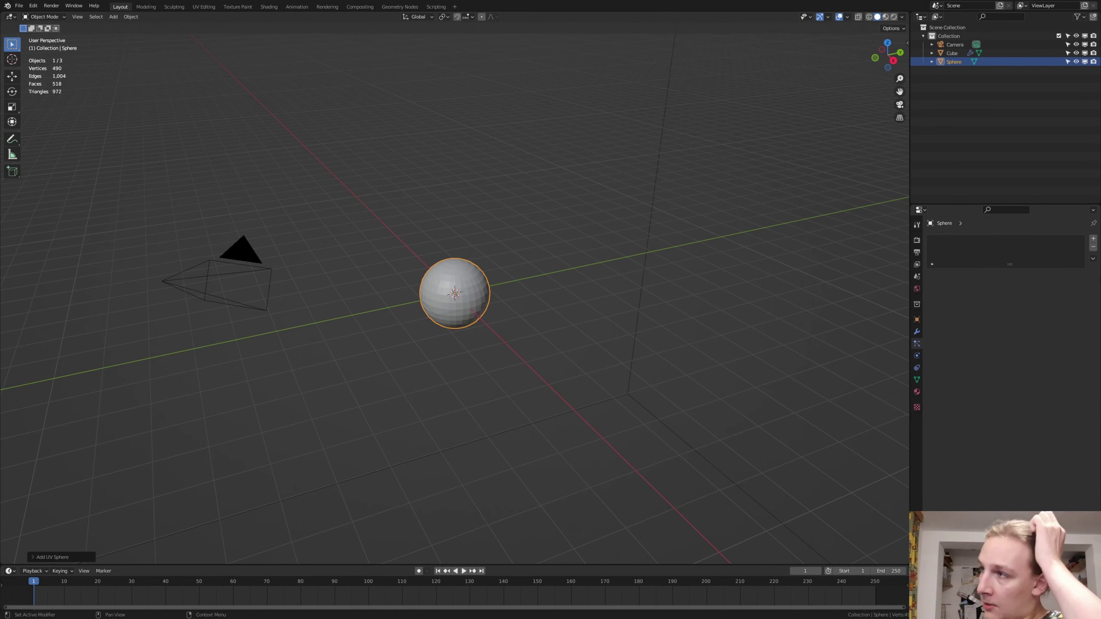
{"action": "left_click", "coordinate": [1092, 241]}
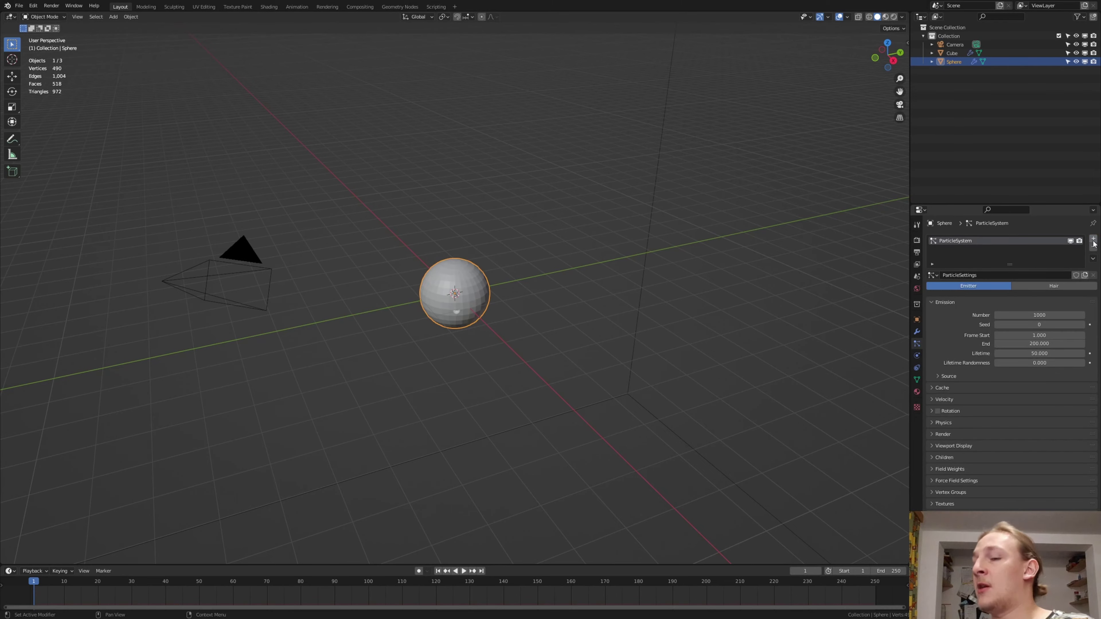
Set the sphere's particle emission to 10000 particles, end frame 250 and lifetime randomness 1 while playing the animation.
{"action": "key", "text": "space"}
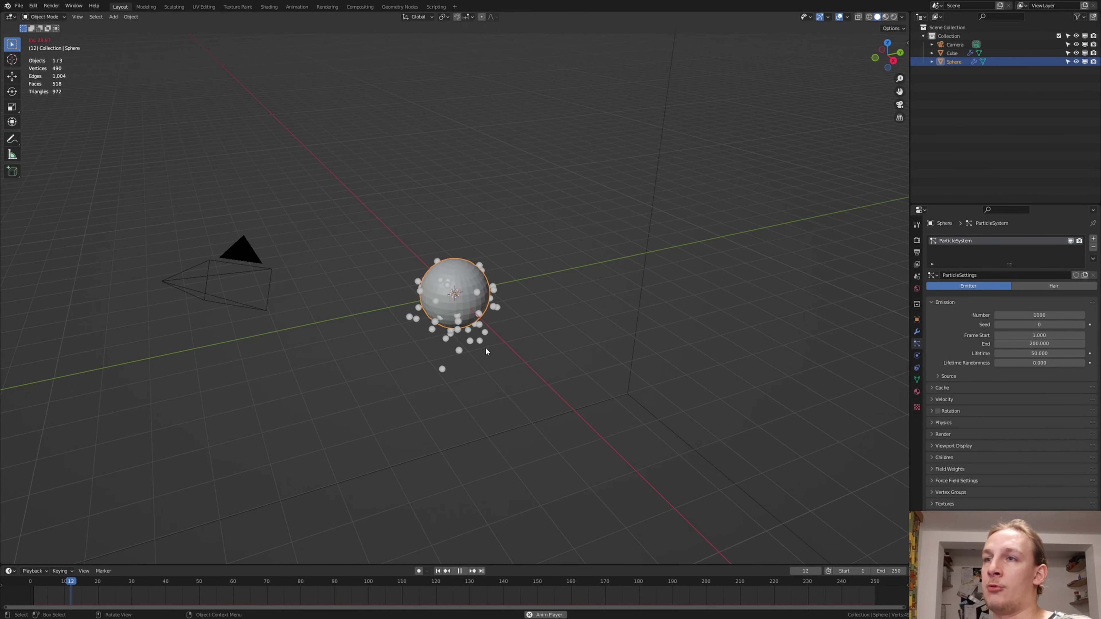
{"action": "middle_click_drag", "start_coordinate": [607, 308], "coordinate": [498, 336]}
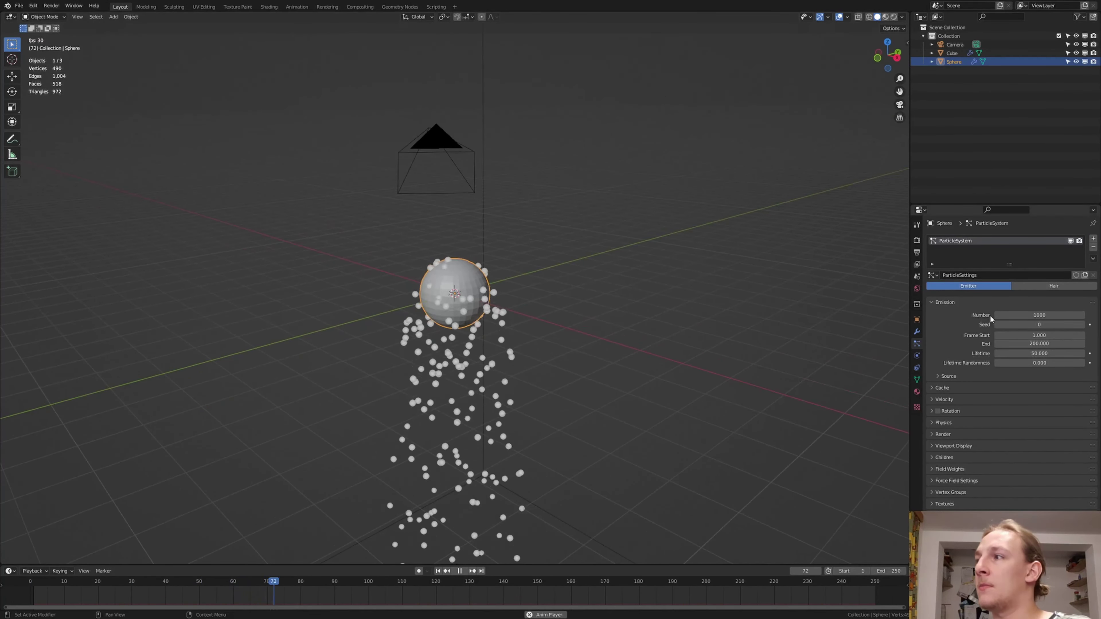
{"action": "left_click", "coordinate": [1035, 314]}
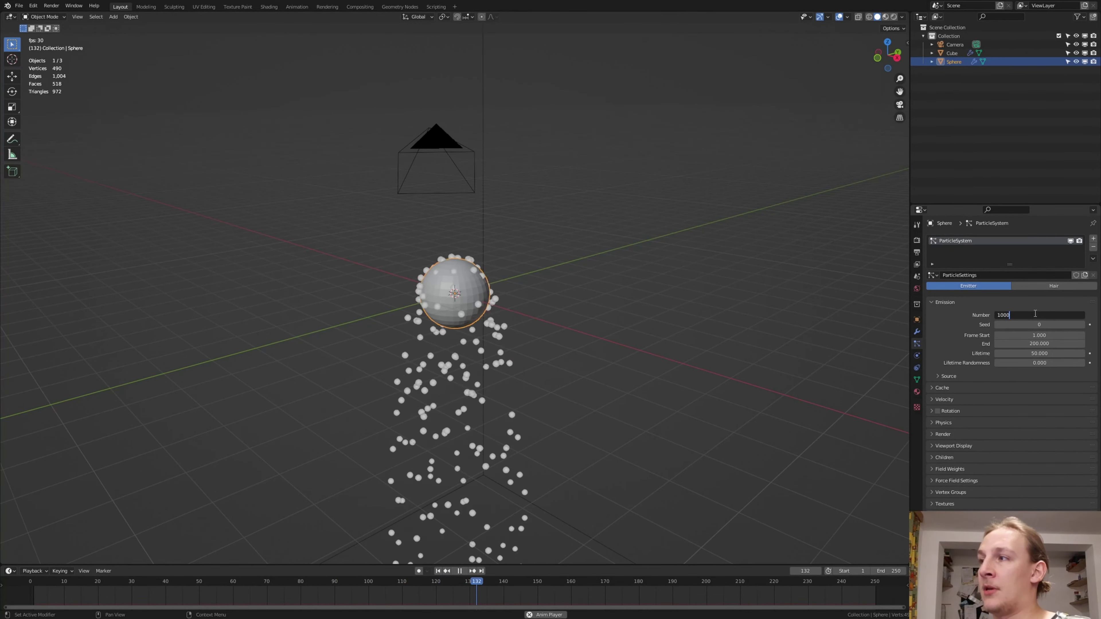
{"action": "type", "text": "10000"}
{"action": "key", "text": "Return"}
{"action": "left_click", "coordinate": [1036, 344]}
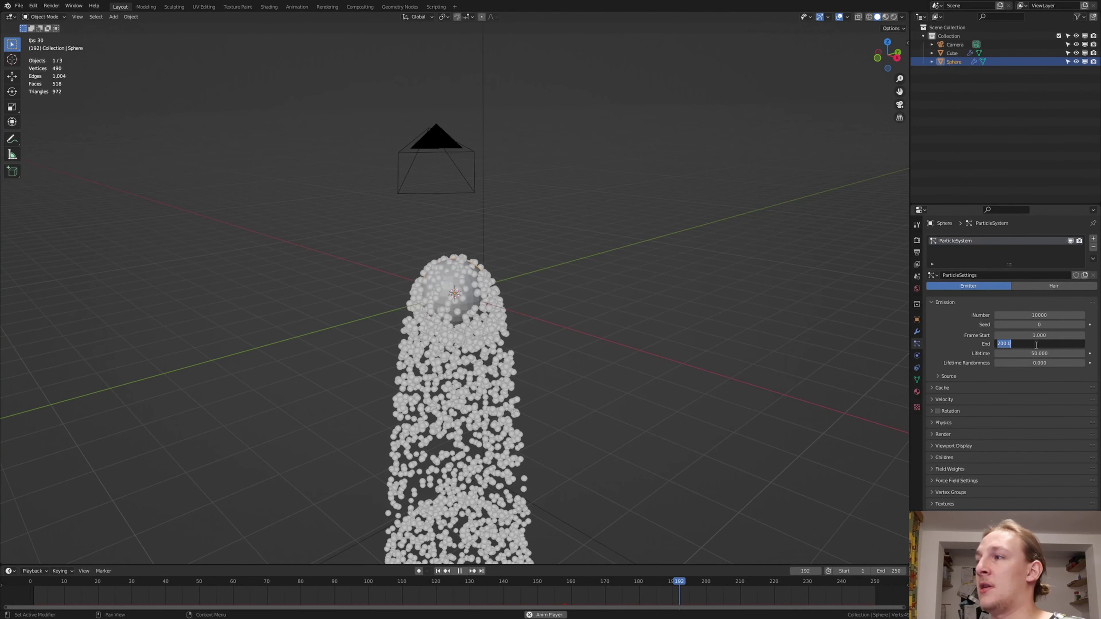
{"action": "type", "text": "250"}
{"action": "key", "text": "Return"}
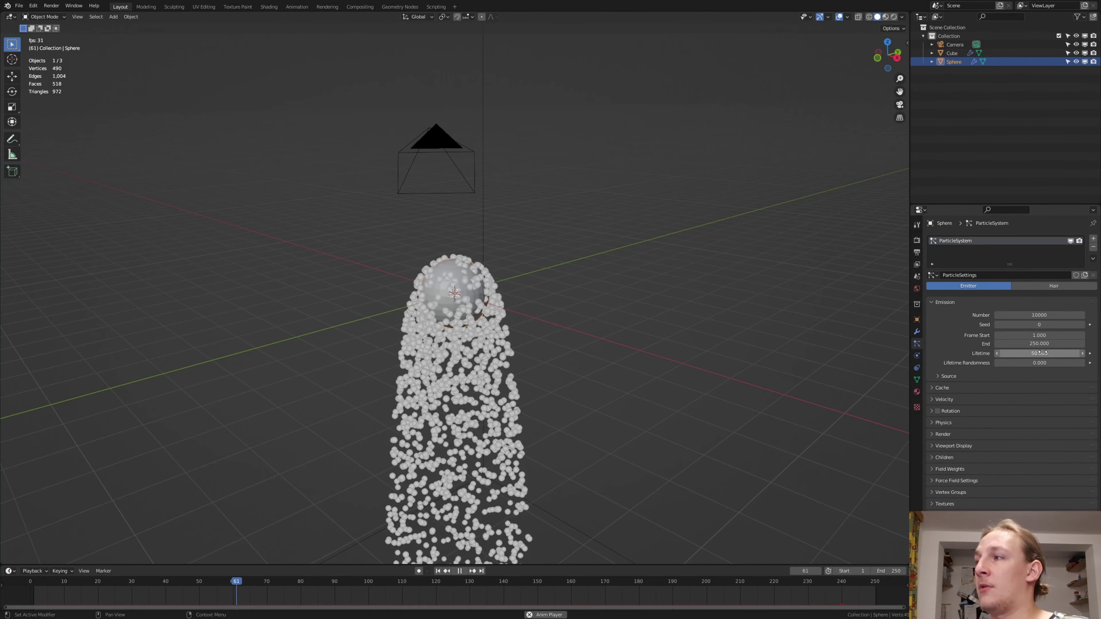
{"action": "left_click_drag", "start_coordinate": [1039, 363], "coordinate": [1044, 366]}
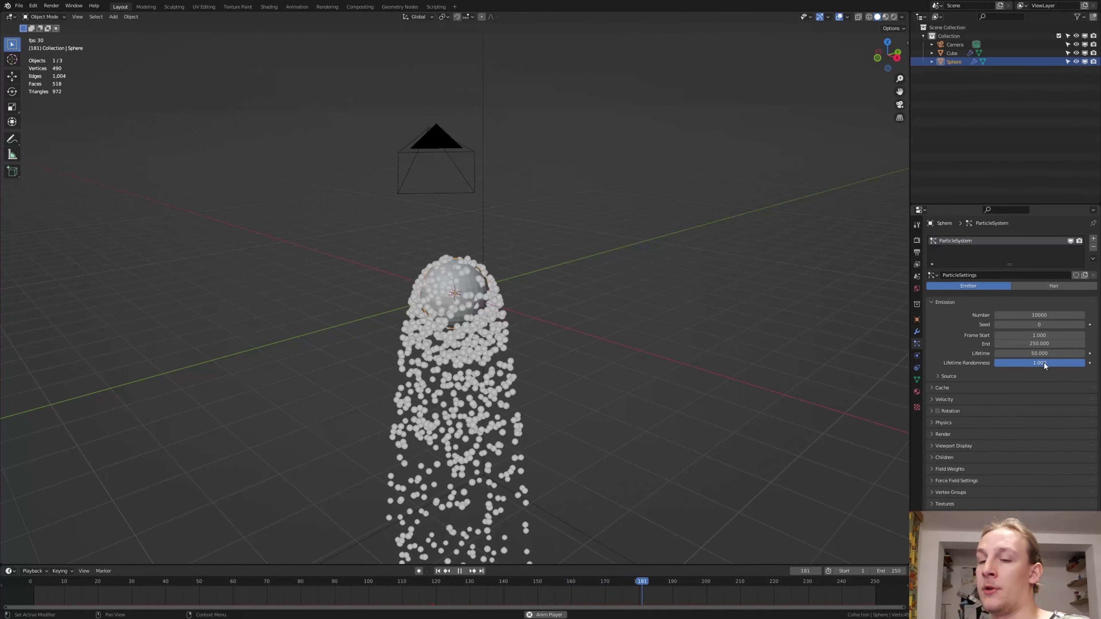
{"action": "key", "text": "space"}
Add a Force type force field at the sphere's centre with strength 40.4 and flow 1.
{"action": "key", "text": "shift+a"}
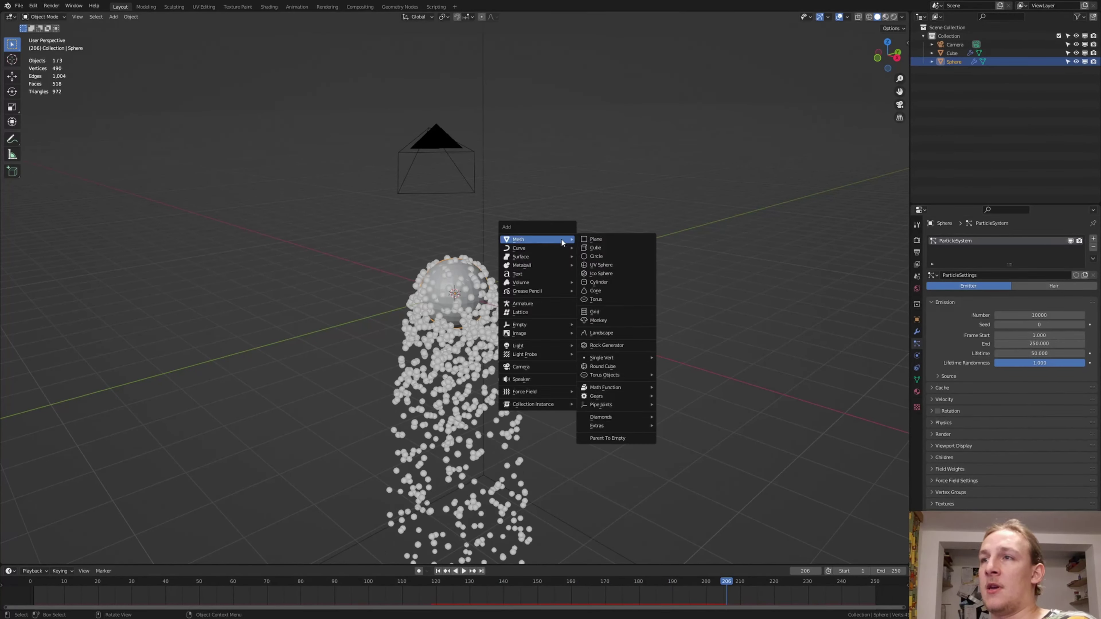
{"action": "mouse_move", "coordinate": [550, 392]}
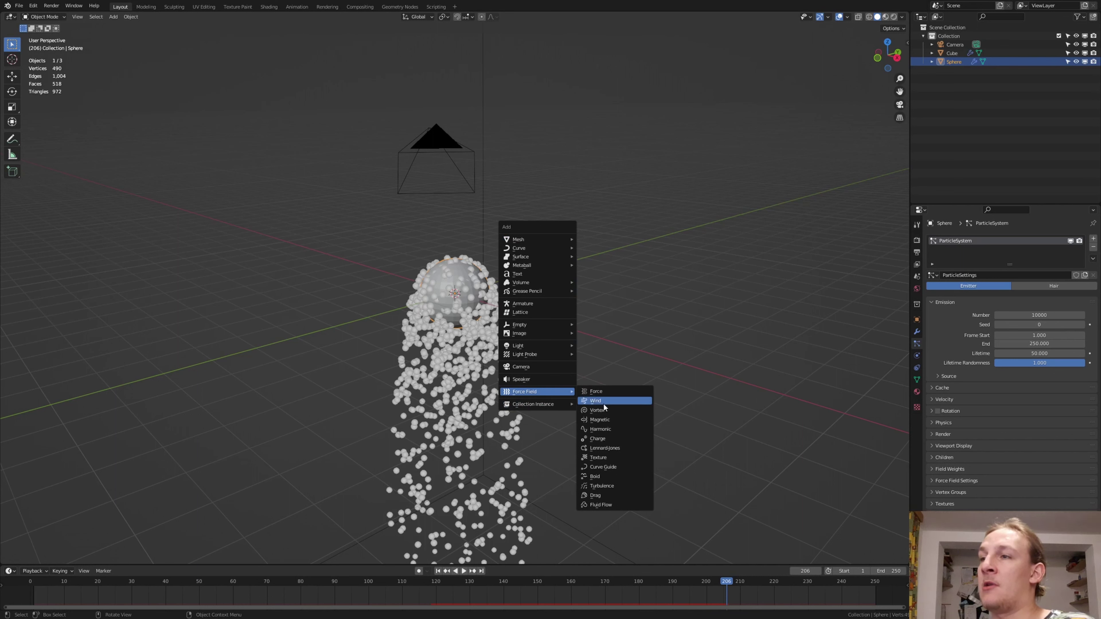
{"action": "left_click", "coordinate": [612, 396]}
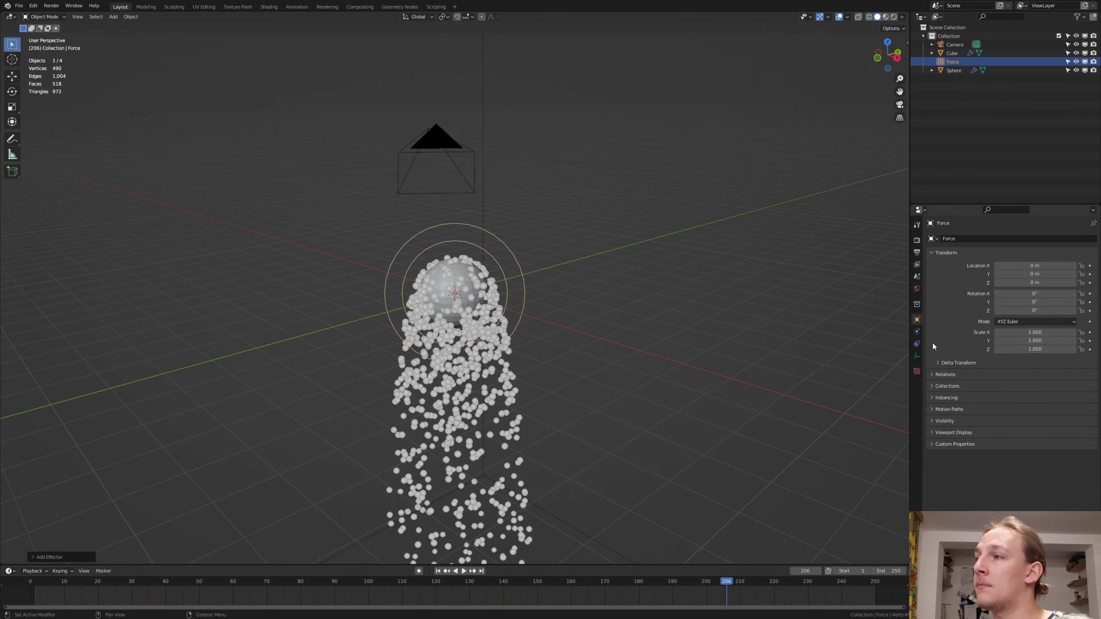
{"action": "left_click", "coordinate": [917, 331]}
{"action": "left_click", "coordinate": [1041, 315]}
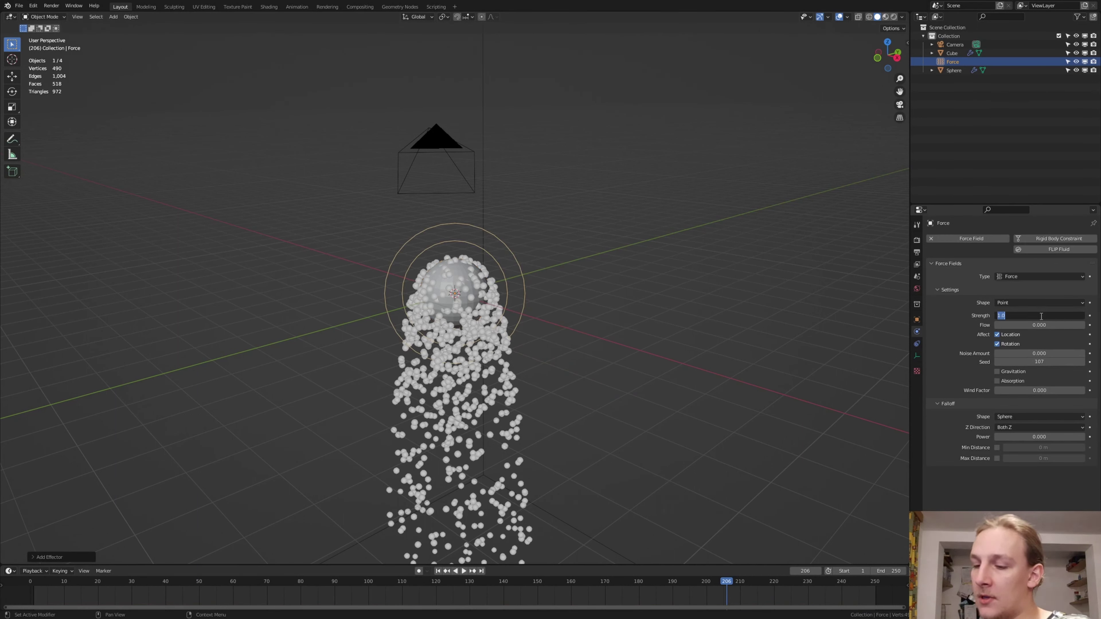
{"action": "type", "text": "40"}
{"action": "key", "text": "Return"}
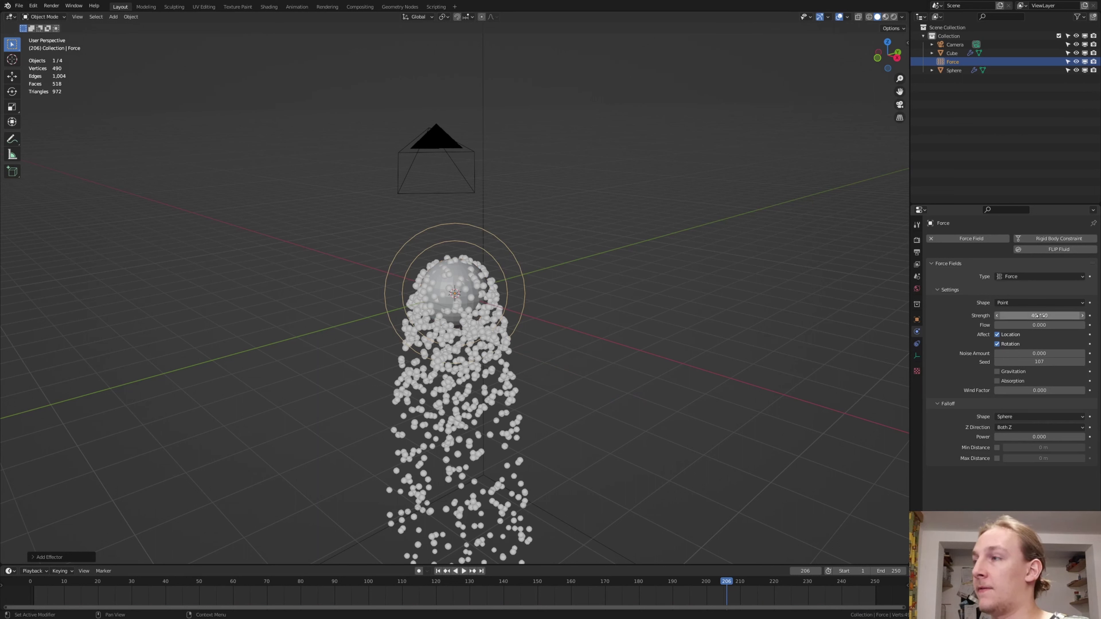
{"action": "left_click", "coordinate": [1018, 324]}
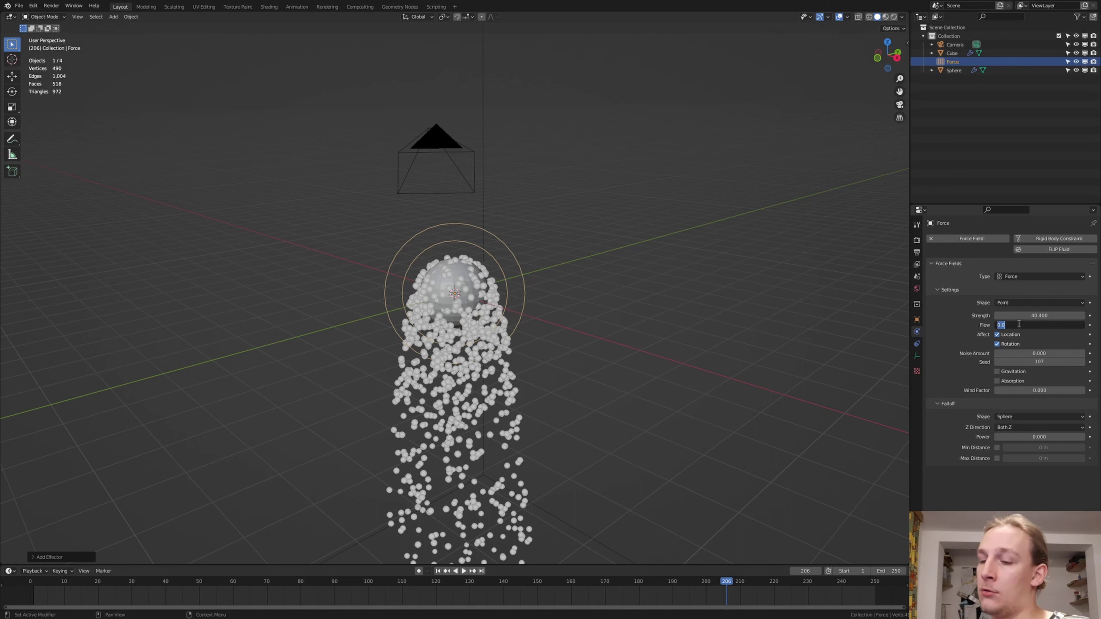
{"action": "key", "text": "Return"}
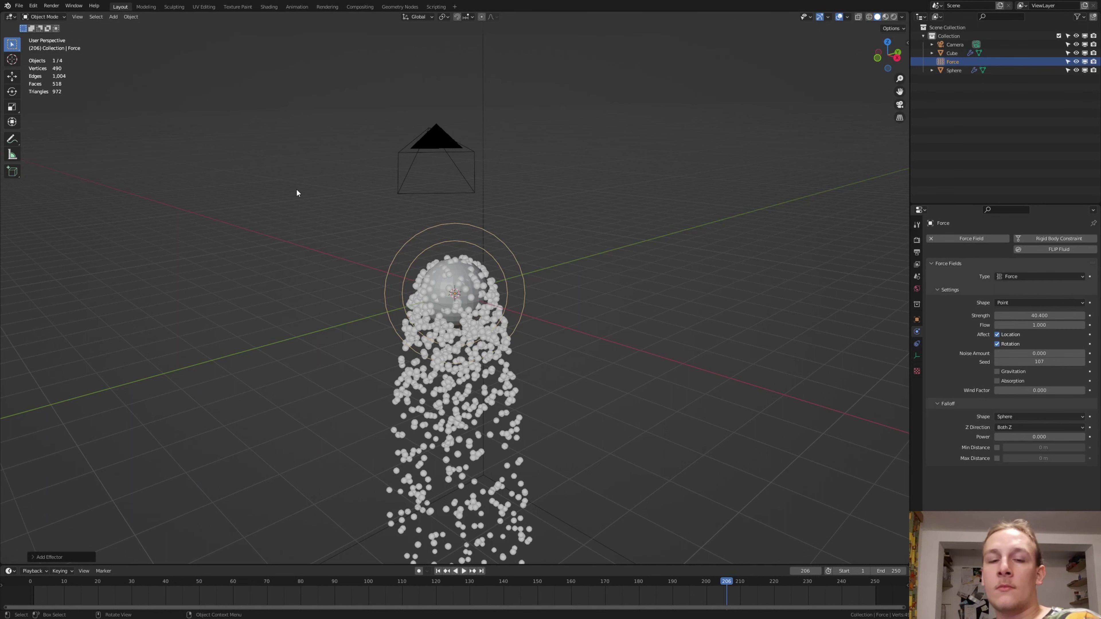
Add a Harmonic force field at the sphere's centre with strength 144.5 and rest length 5.
{"action": "left_click", "coordinate": [310, 212]}
{"action": "key", "text": "shift+a"}
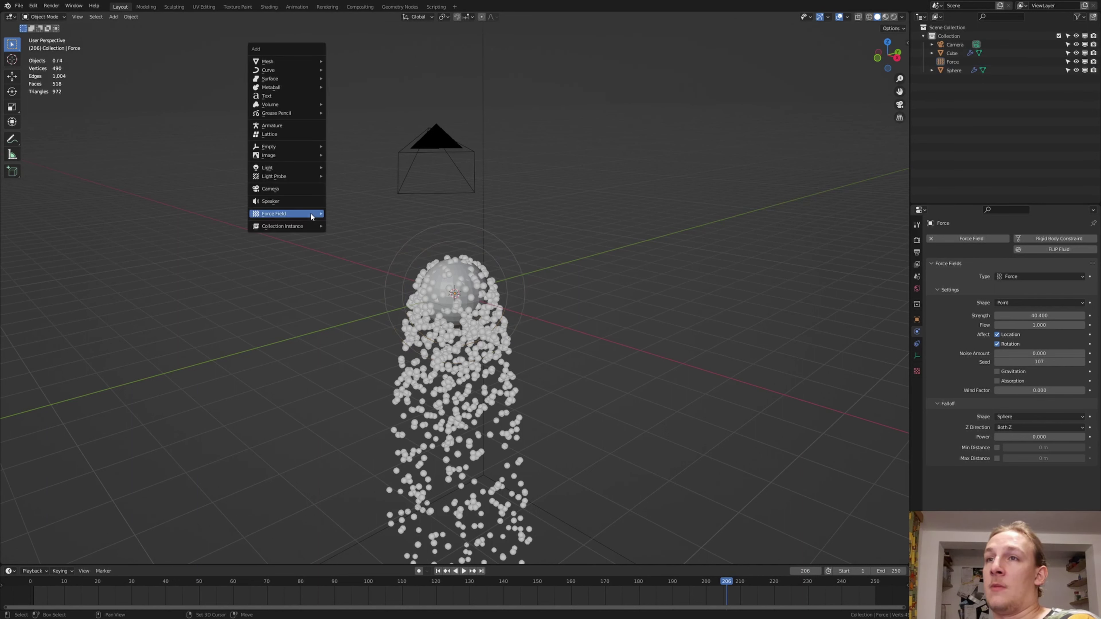
{"action": "mouse_move", "coordinate": [310, 214]}
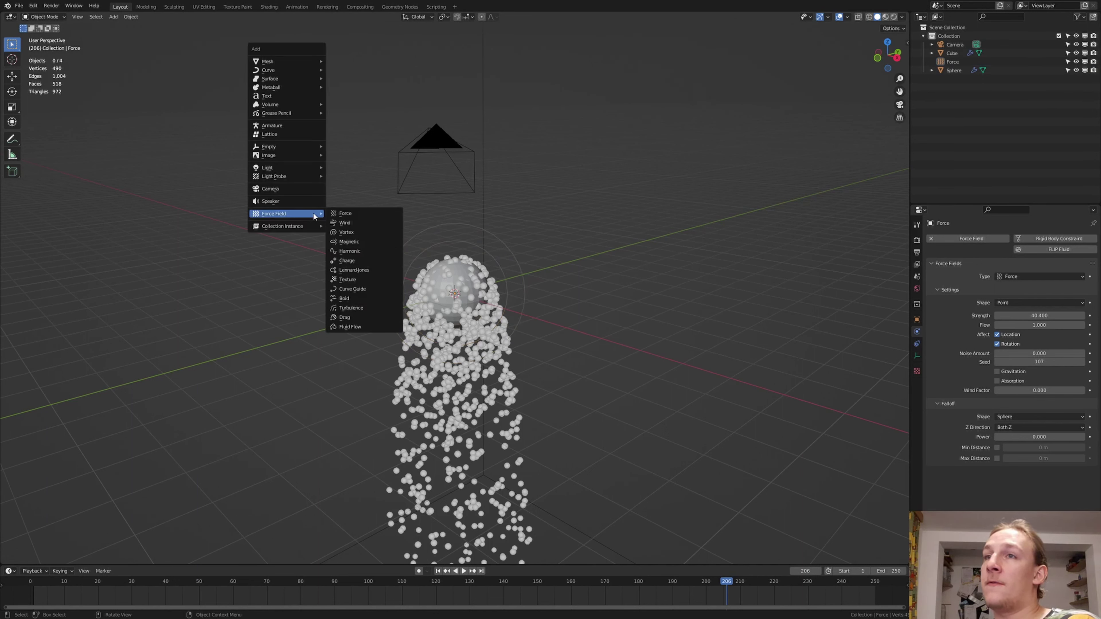
{"action": "left_click", "coordinate": [373, 251]}
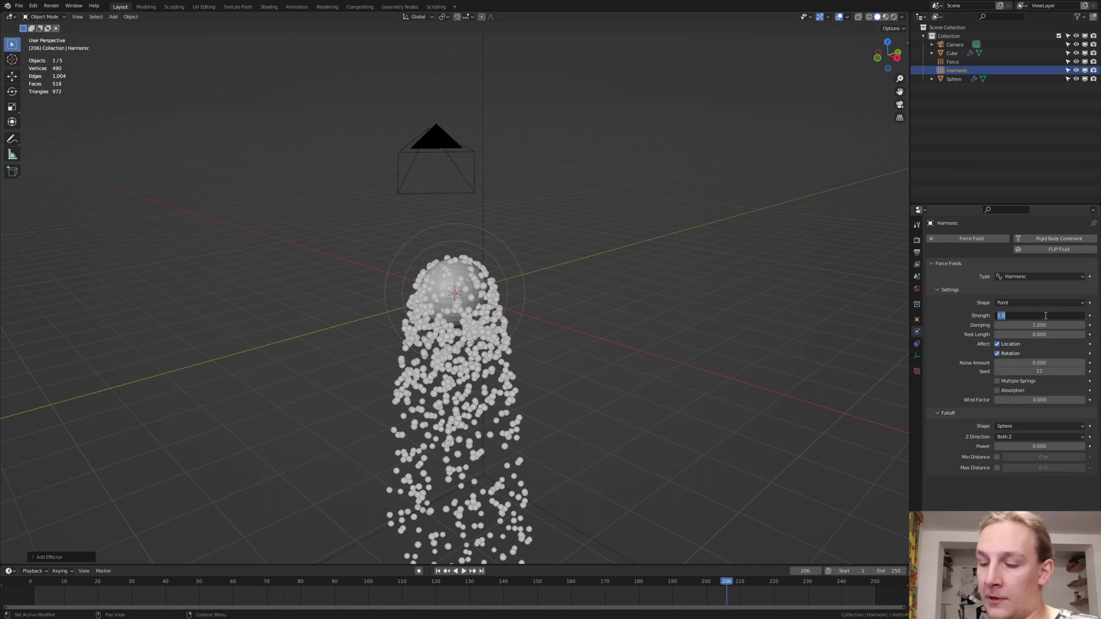
{"action": "type", "text": ".5"}
{"action": "key", "text": "Return"}
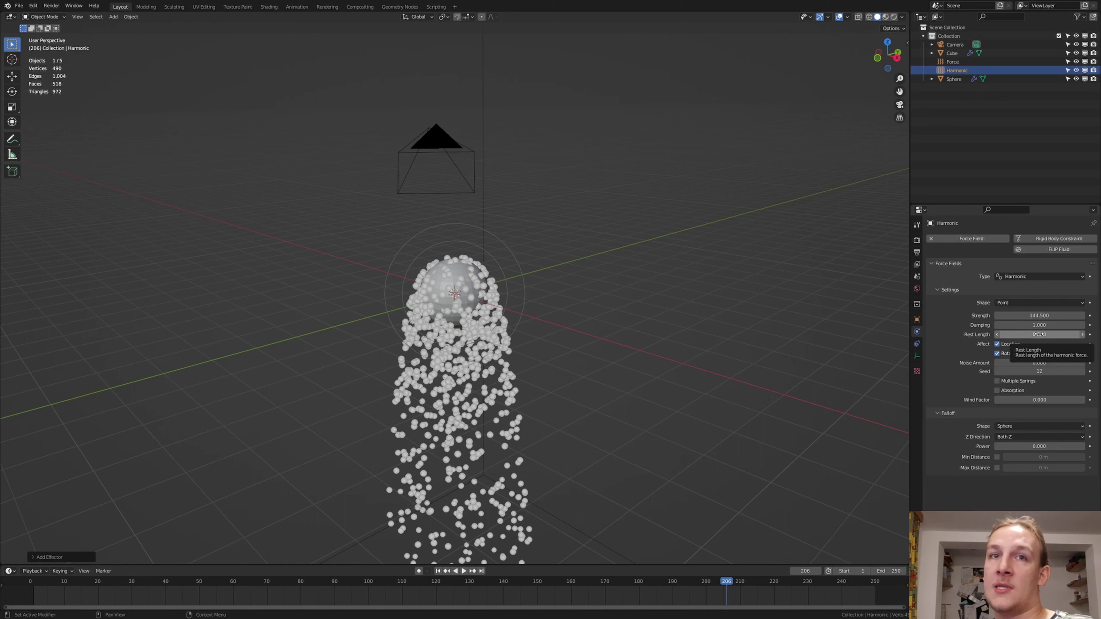
{"action": "left_click", "coordinate": [1039, 335]}
{"action": "key", "text": "Return"}
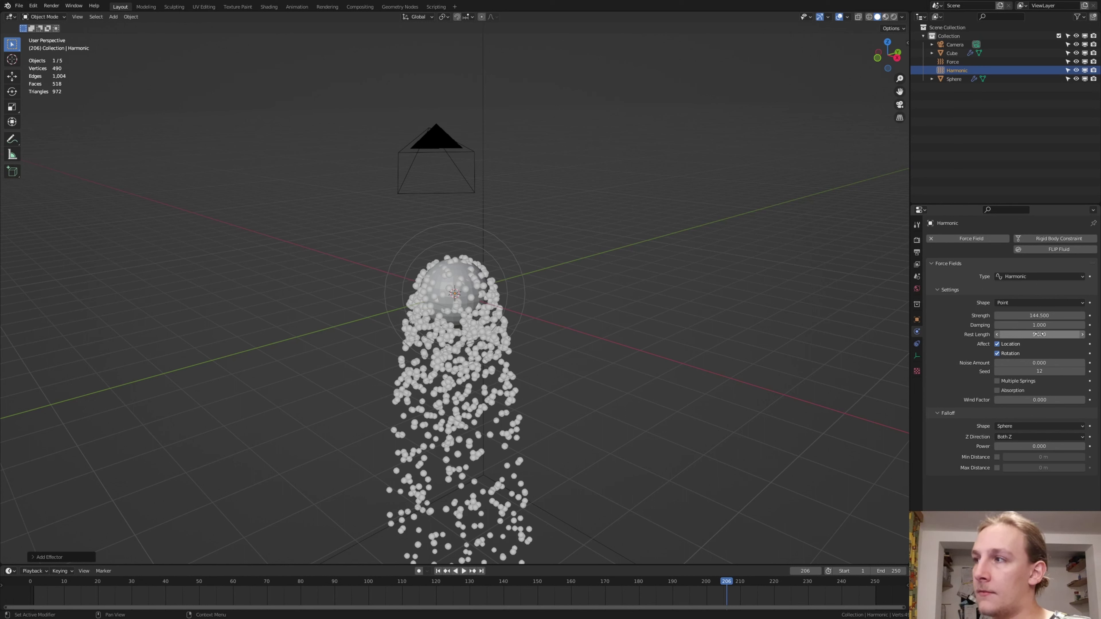
Add a Magnetic force field with strength 25 and play the animation to check the particle motion.
{"action": "key", "text": "shift+a"}
{"action": "mouse_move", "coordinate": [466, 243]}
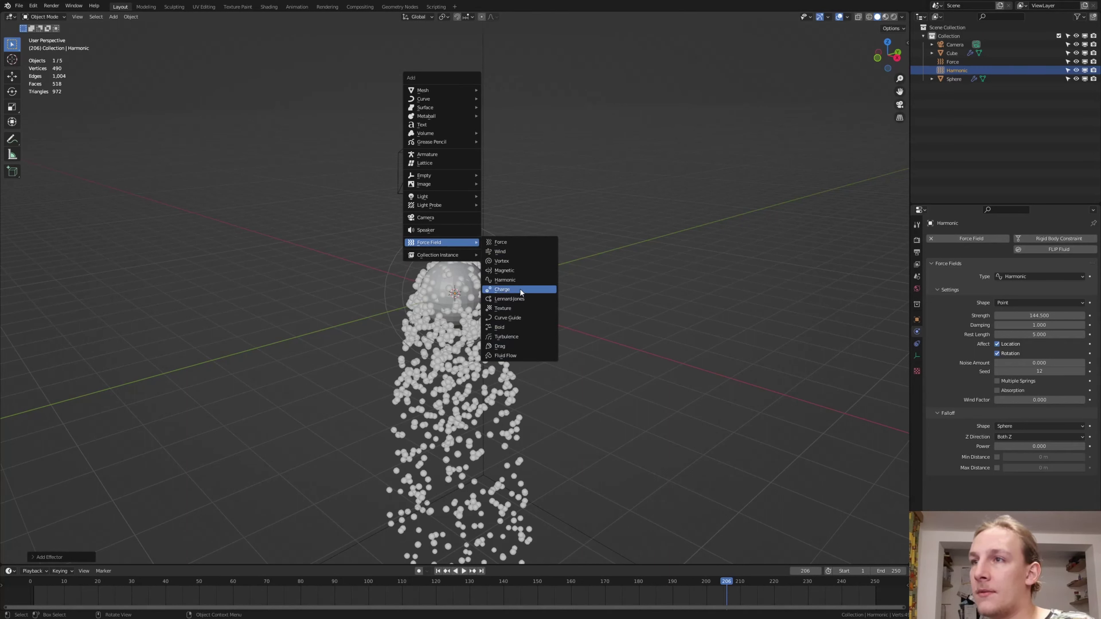
{"action": "left_click", "coordinate": [523, 272]}
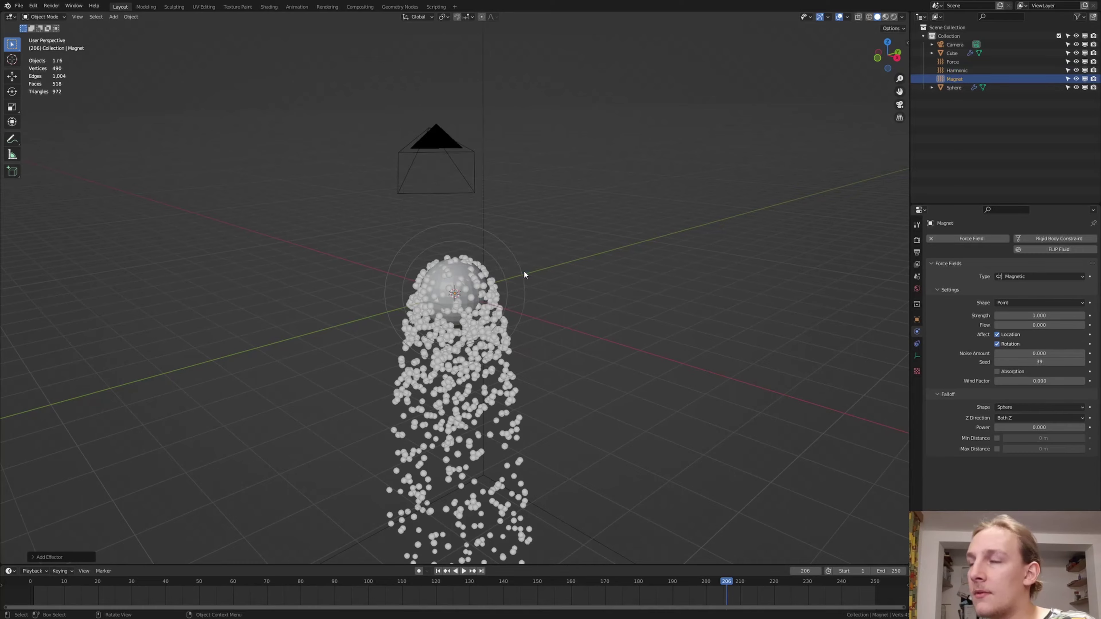
{"action": "left_click", "coordinate": [1036, 313]}
{"action": "type", "text": "25"}
{"action": "key", "text": "Return"}
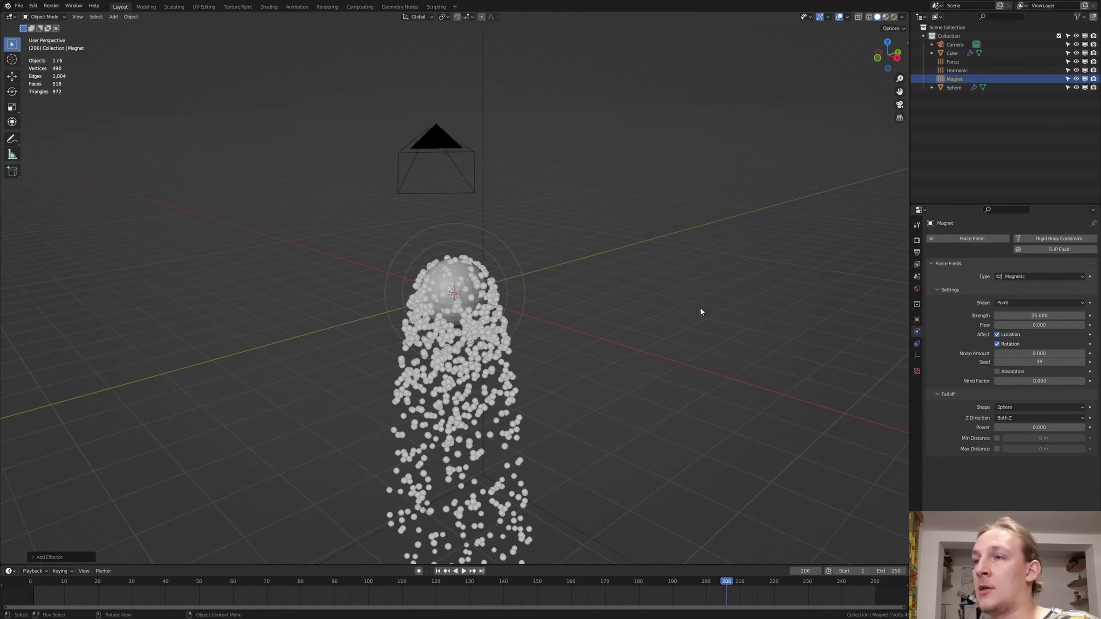
{"action": "key", "text": "space"}
{"action": "middle_click_drag", "start_coordinate": [565, 325], "coordinate": [604, 307]}
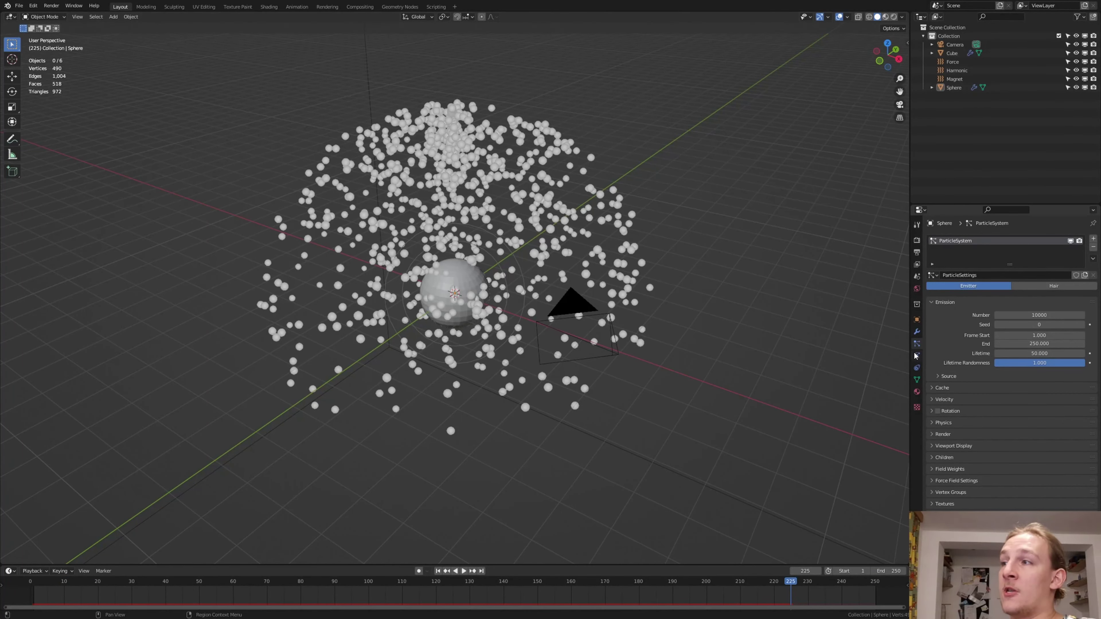
Add Fluid physics to the particle-emitting sphere and set its fluid type to Flow.
{"action": "left_click", "coordinate": [917, 356]}
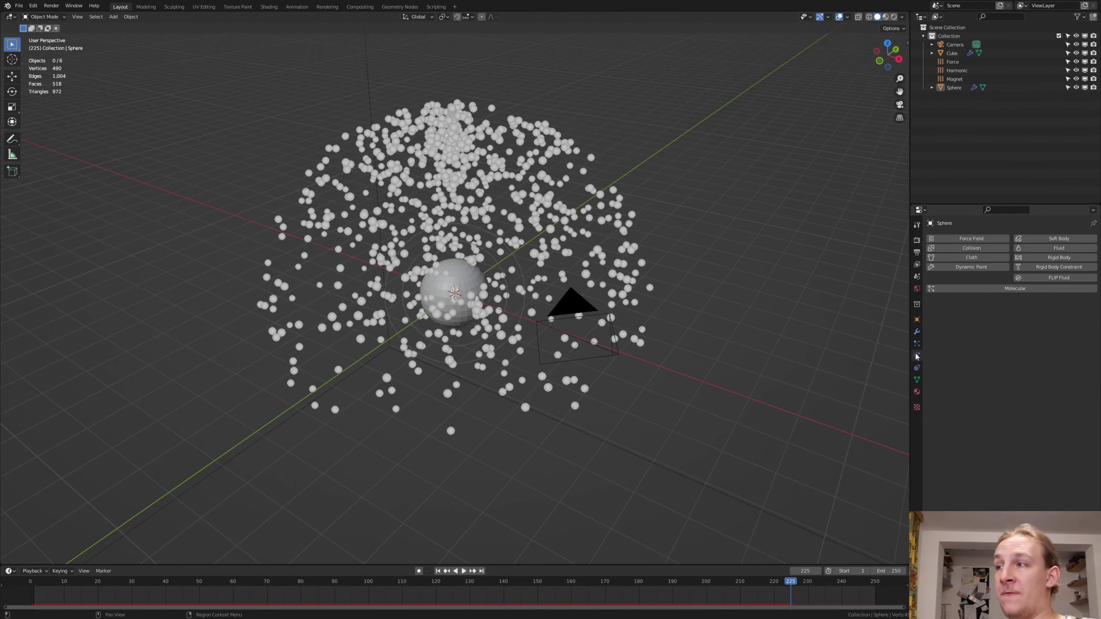
{"action": "left_click", "coordinate": [1055, 248]}
{"action": "left_click", "coordinate": [1042, 315]}
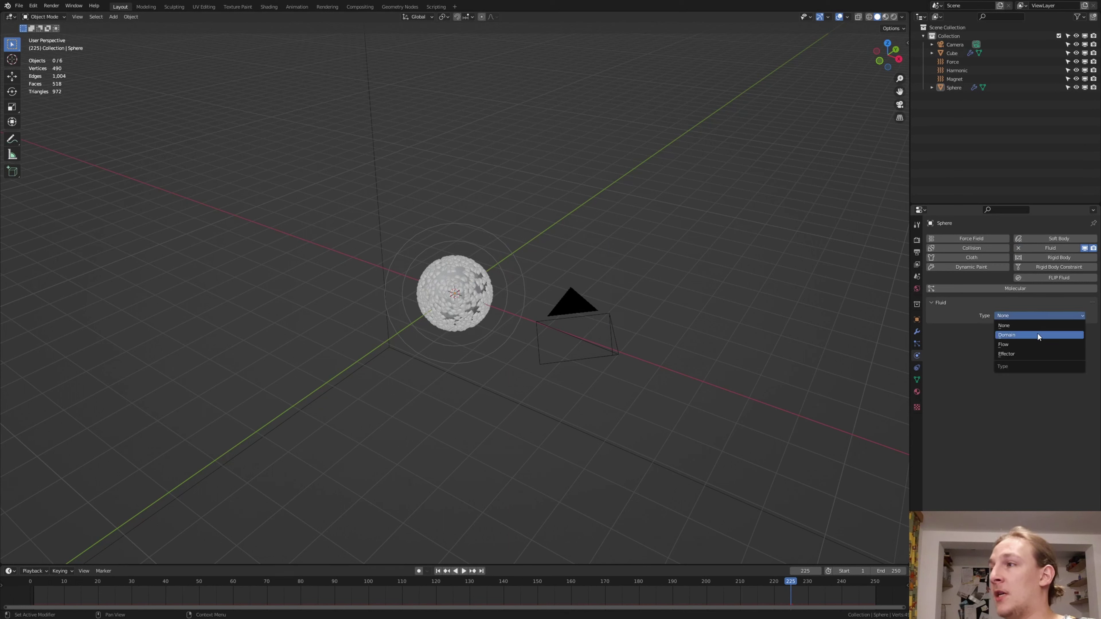
{"action": "left_click", "coordinate": [1037, 342]}
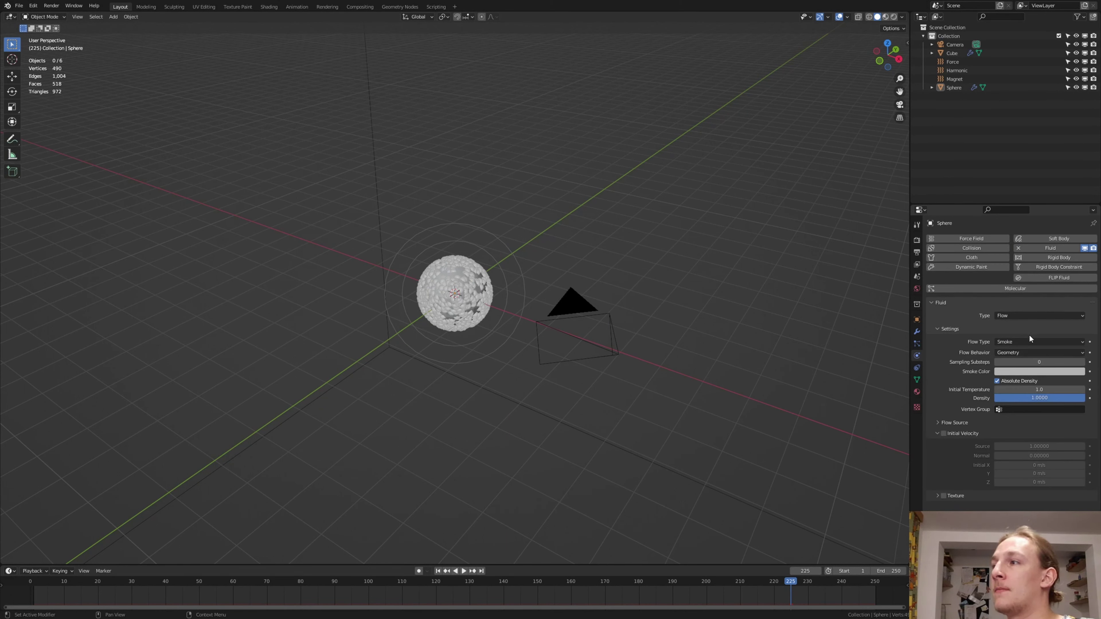
Set the sphere's flow type to Fire + Smoke and its flow behavior to Inflow.
{"action": "left_click", "coordinate": [1030, 341]}
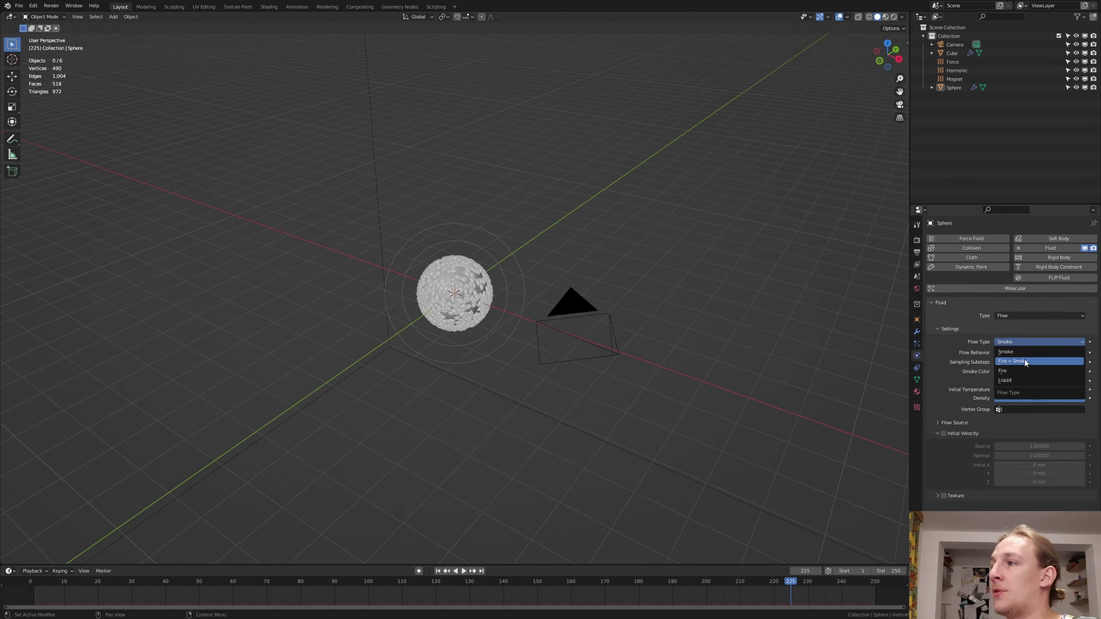
{"action": "left_click", "coordinate": [1025, 361]}
{"action": "left_click", "coordinate": [1019, 351]}
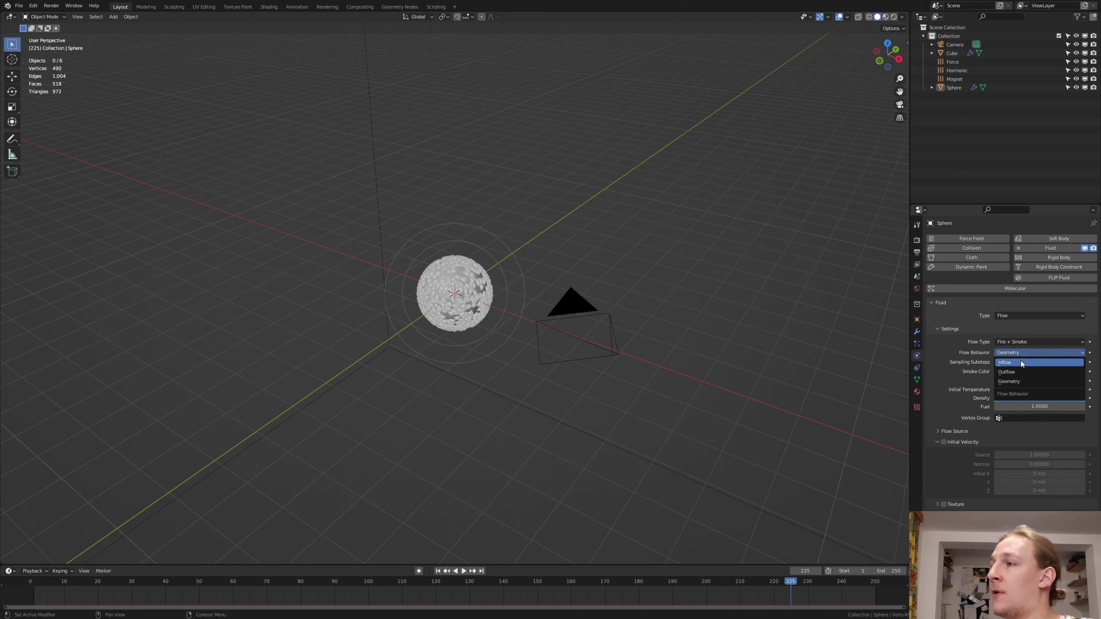
{"action": "left_click", "coordinate": [1020, 362]}
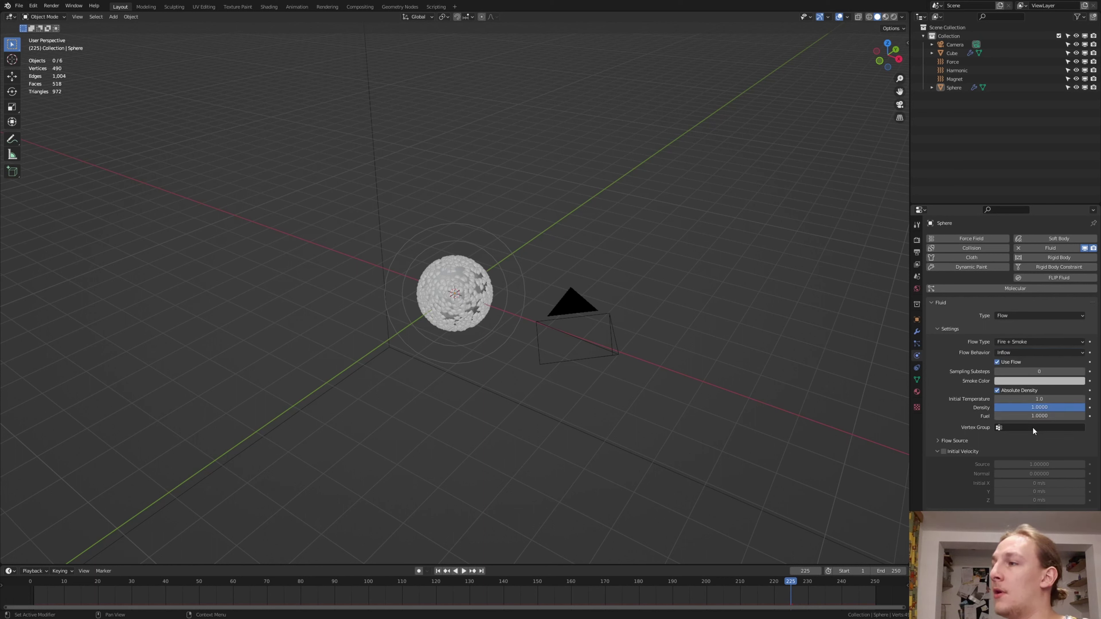
Set the sphere's flow source to Particle System and assign ParticleSystem as the emitting system.
{"action": "left_click", "coordinate": [953, 441]}
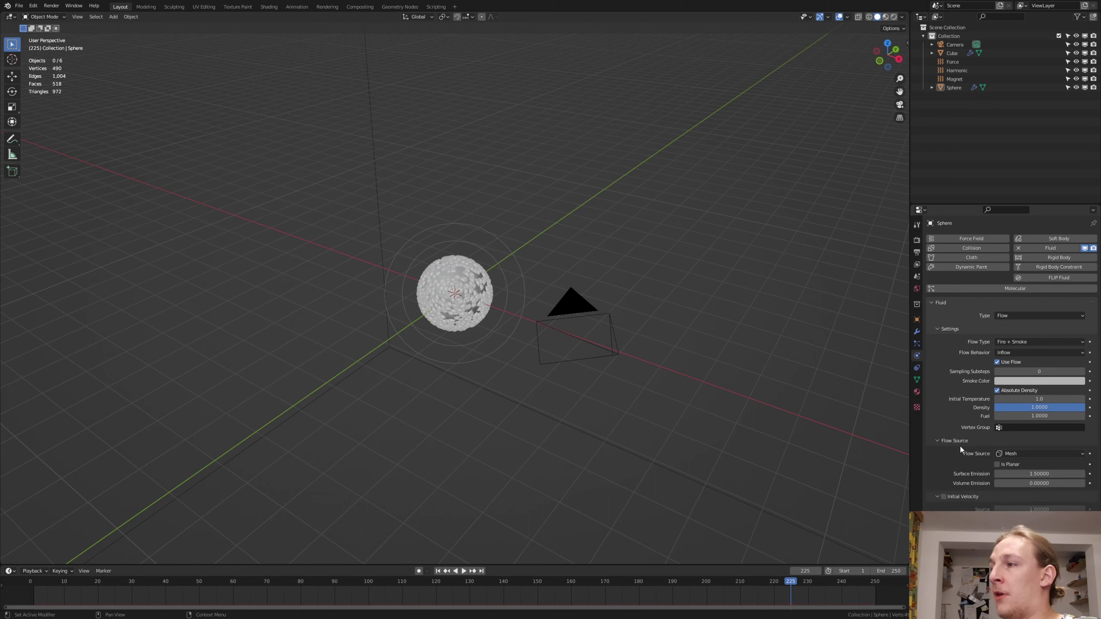
{"action": "left_click", "coordinate": [1022, 453]}
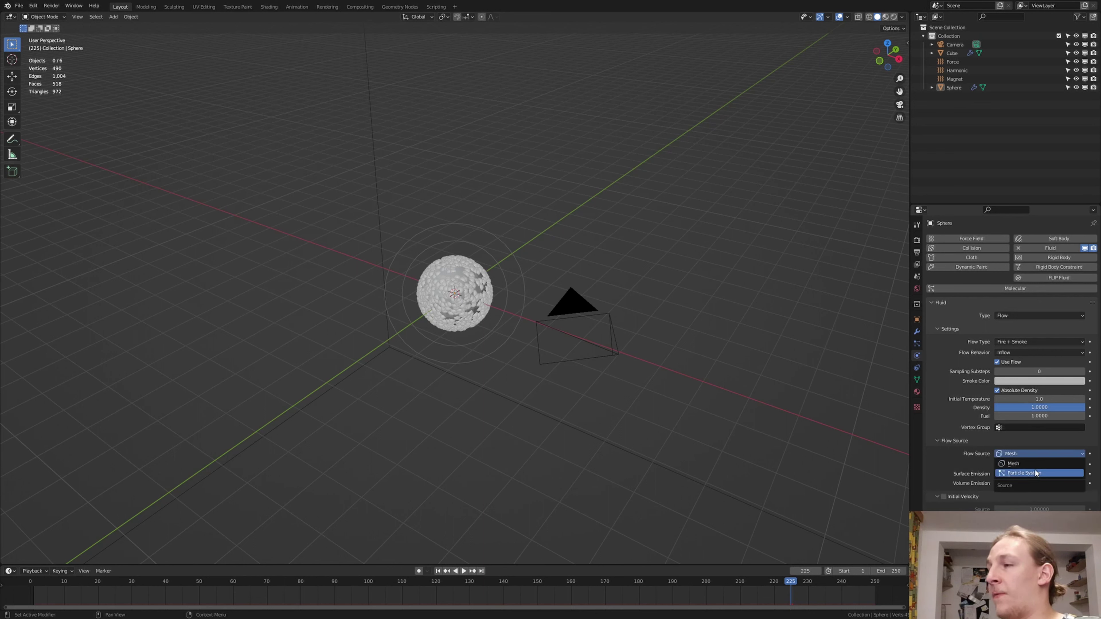
{"action": "left_click", "coordinate": [1034, 472]}
{"action": "left_click", "coordinate": [1030, 464]}
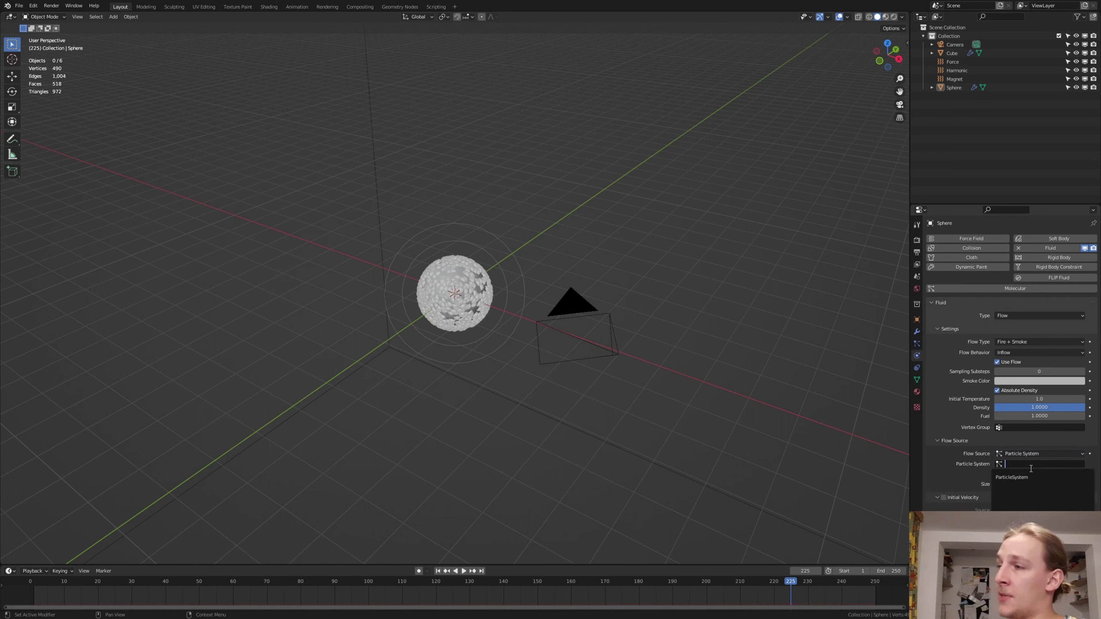
{"action": "left_click", "coordinate": [1036, 478]}
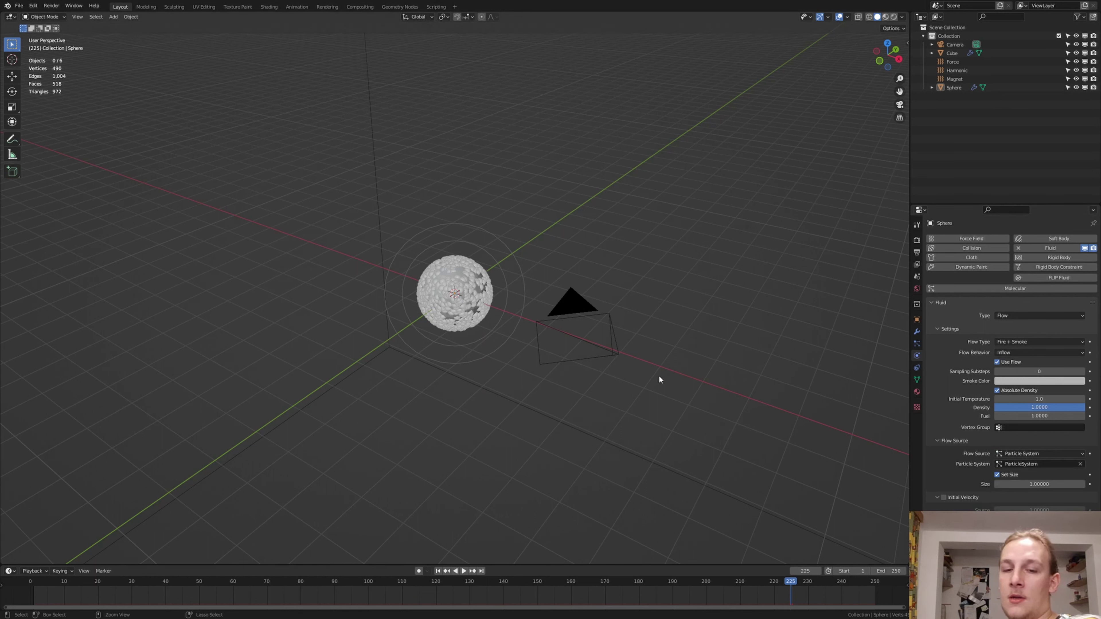
Save the project under the name Tutorial in the copied Blue_Flame tutorial folder path.
{"action": "key", "text": "ctrl+s"}
{"action": "left_click", "coordinate": [614, 208]}
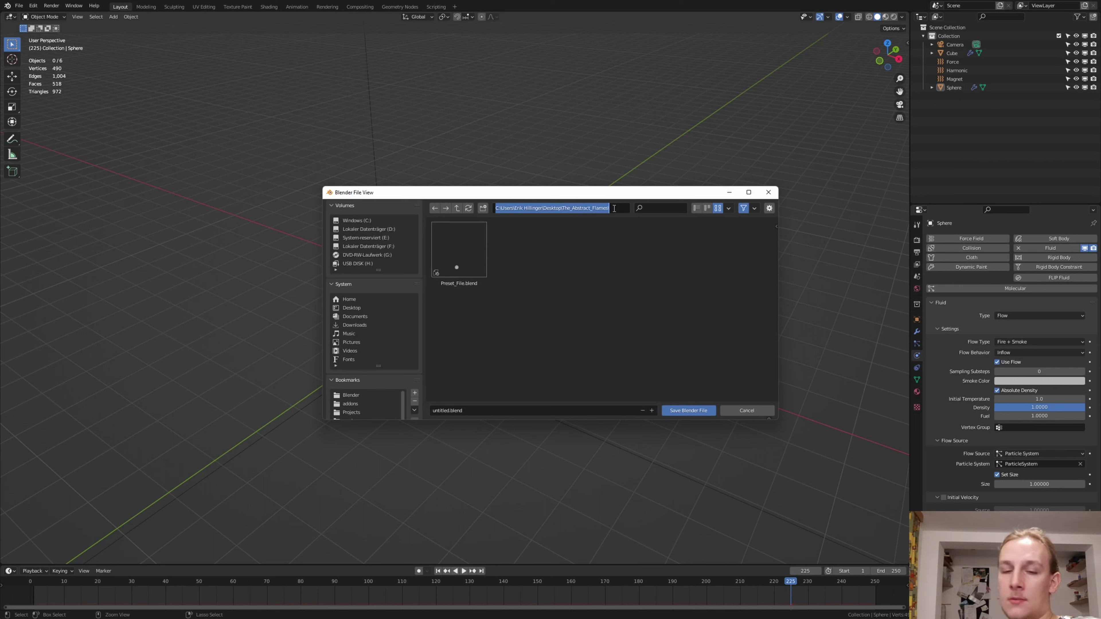
{"action": "key", "text": "ctrl+v"}
{"action": "key", "text": "Return"}
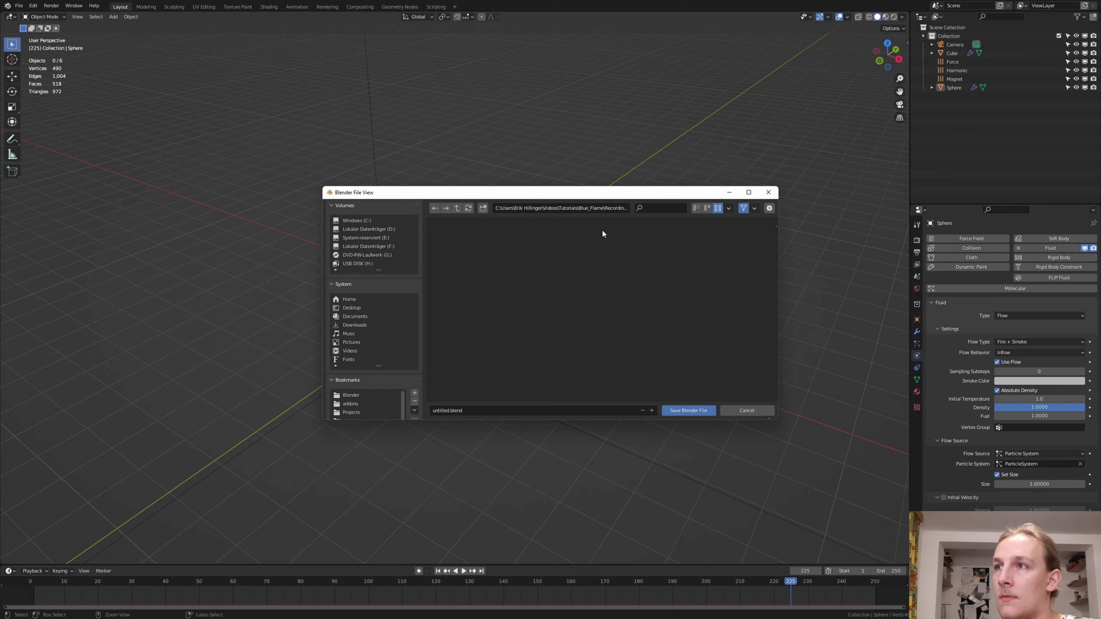
{"action": "left_click", "coordinate": [549, 411]}
{"action": "type", "text": "T"}
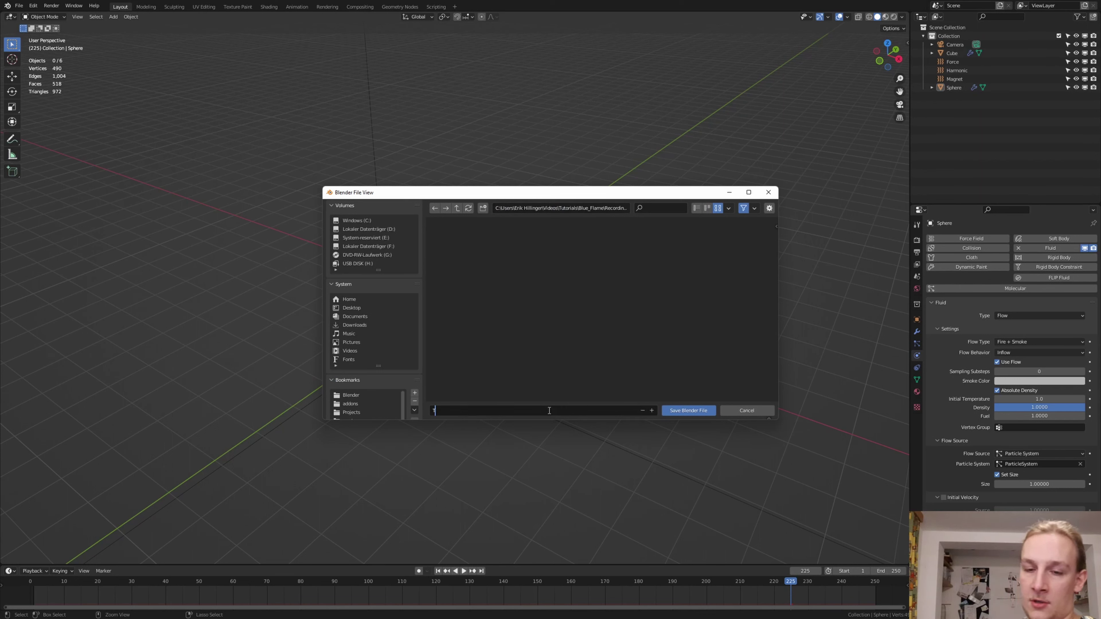
{"action": "type", "text": "utorial"}
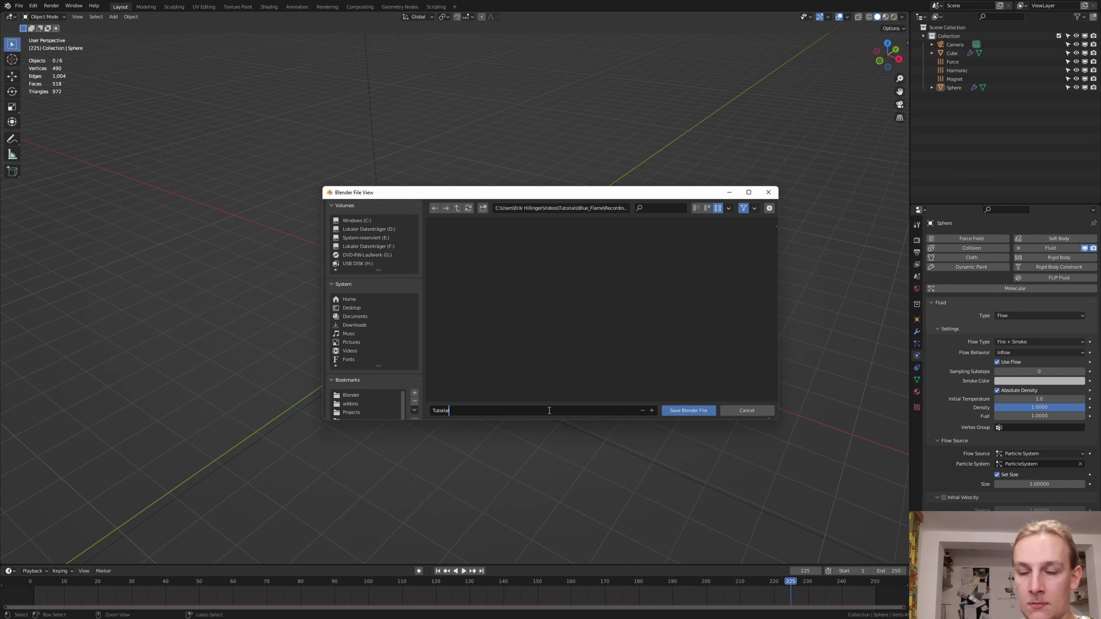
{"action": "key", "text": "Return"}
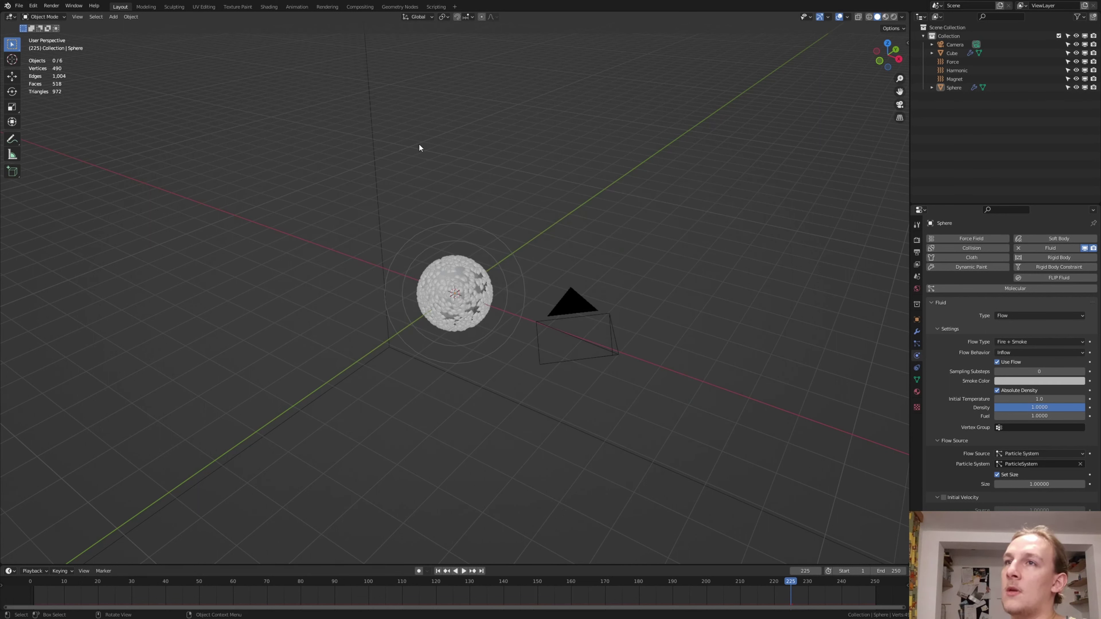
Bake the fluid data of the cube domain and save the file.
{"action": "left_click", "coordinate": [373, 163]}
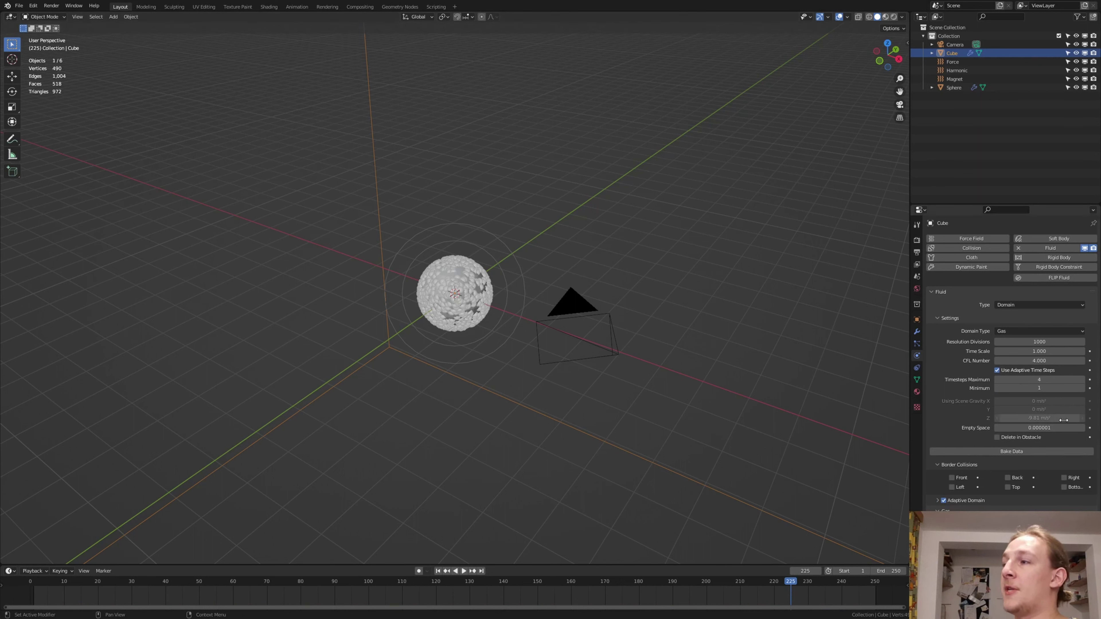
{"action": "left_click", "coordinate": [1008, 451]}
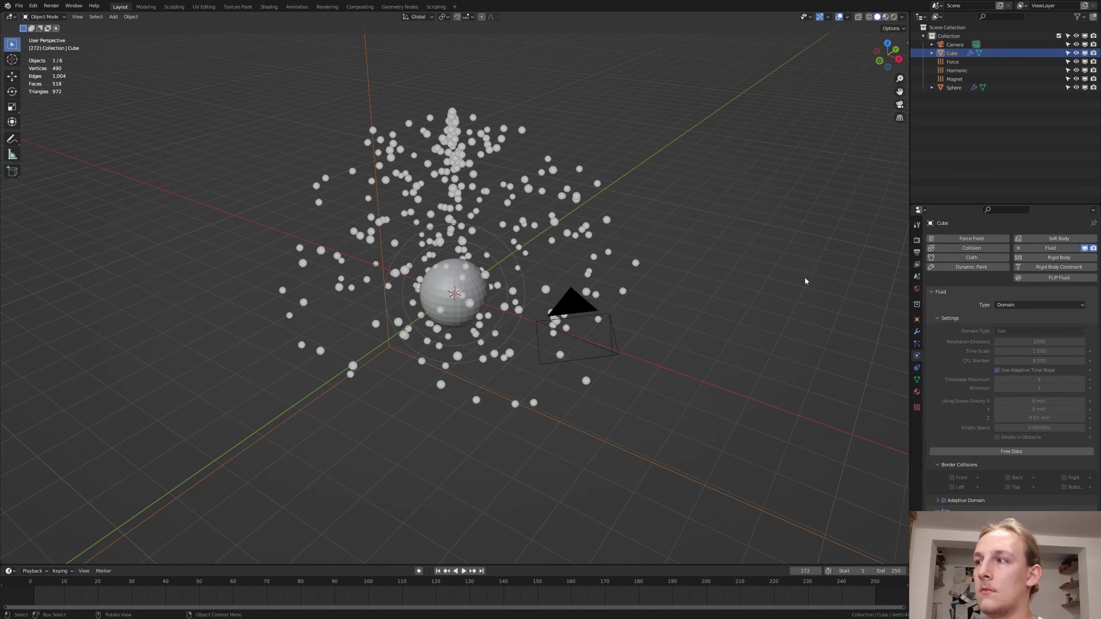
{"action": "scroll", "coordinate": [1012, 434], "scroll_direction": "down", "scroll_amount": 5}
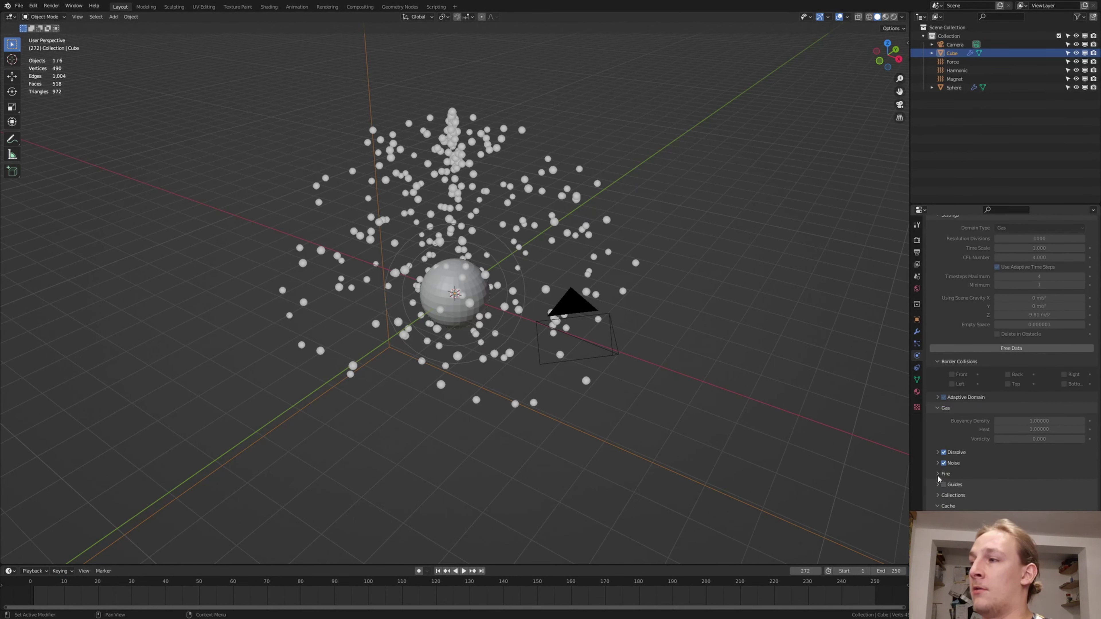
{"action": "left_click", "coordinate": [938, 463]}
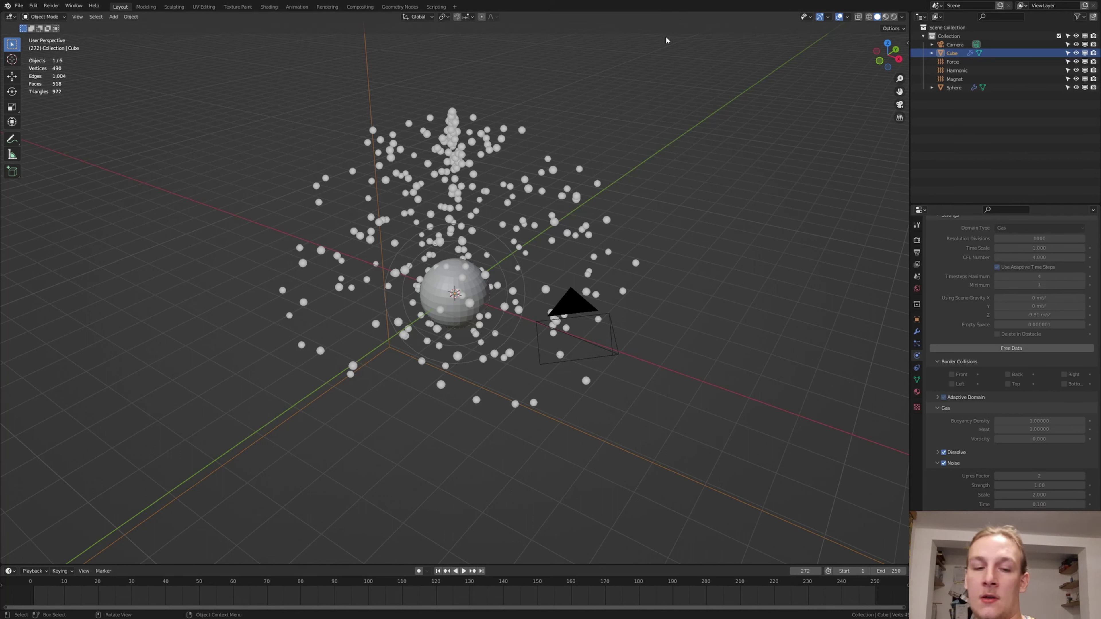
{"action": "key", "text": "ctrl+s"}
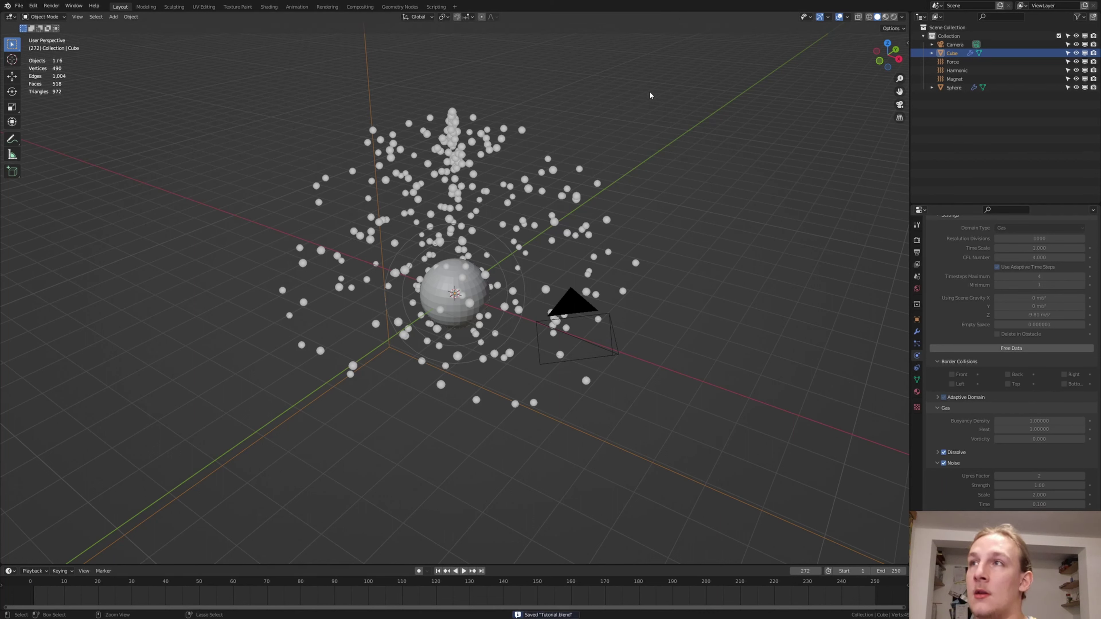
Play the baked simulation from the first frame to check the fire and smoke.
{"action": "left_click", "coordinate": [438, 572]}
{"action": "key", "text": "space"}
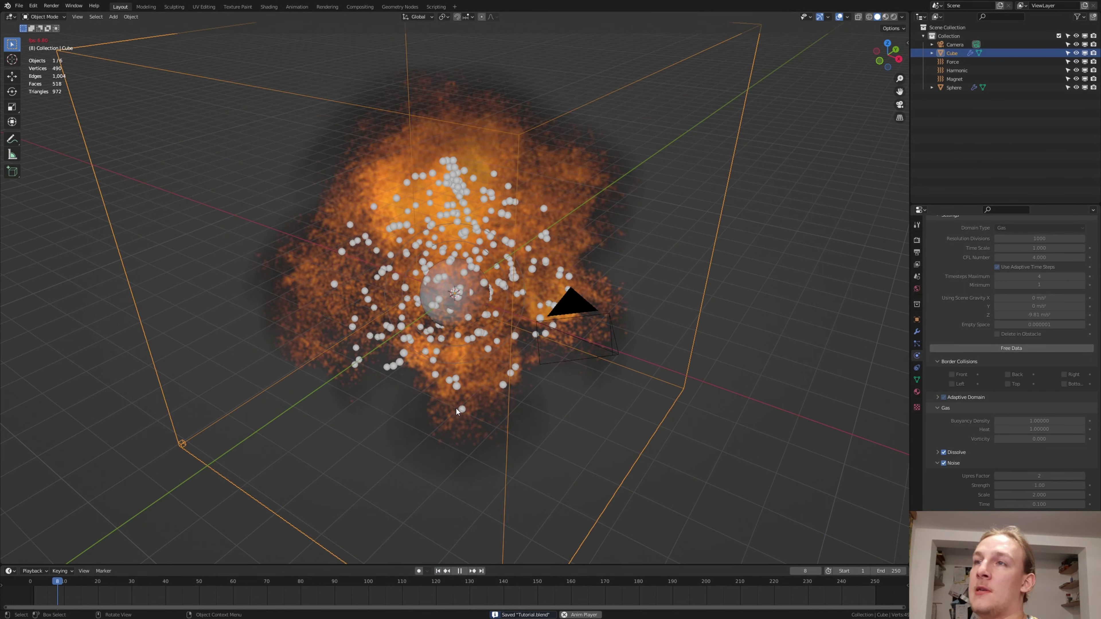
{"action": "key", "text": "space"}
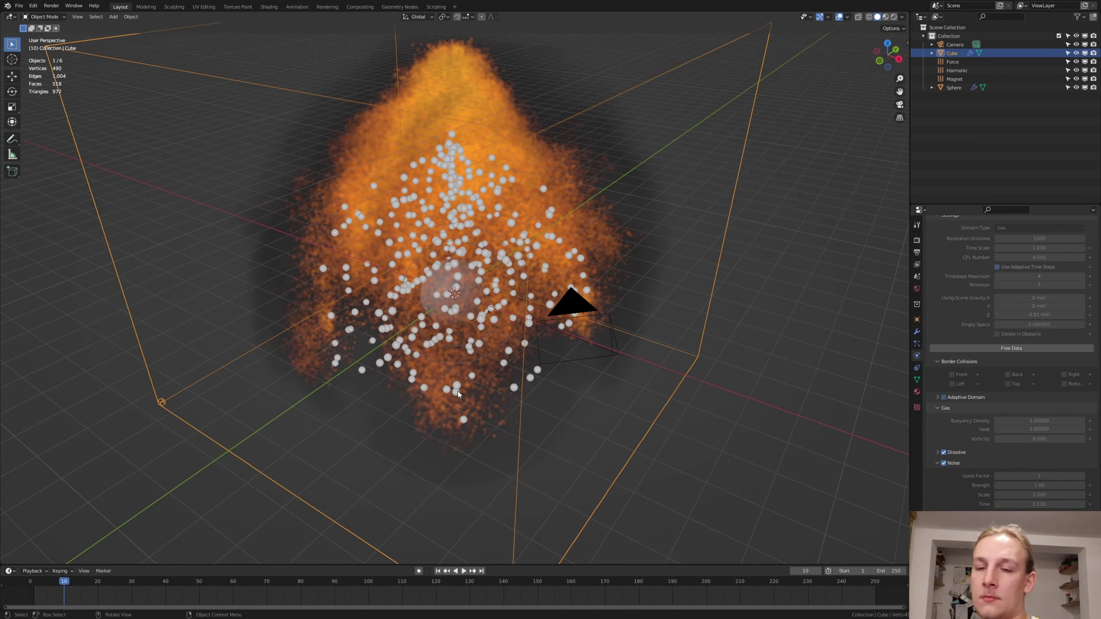
Disable Show Emitter in the render settings of the sphere's particle system.
{"action": "left_click", "coordinate": [954, 87]}
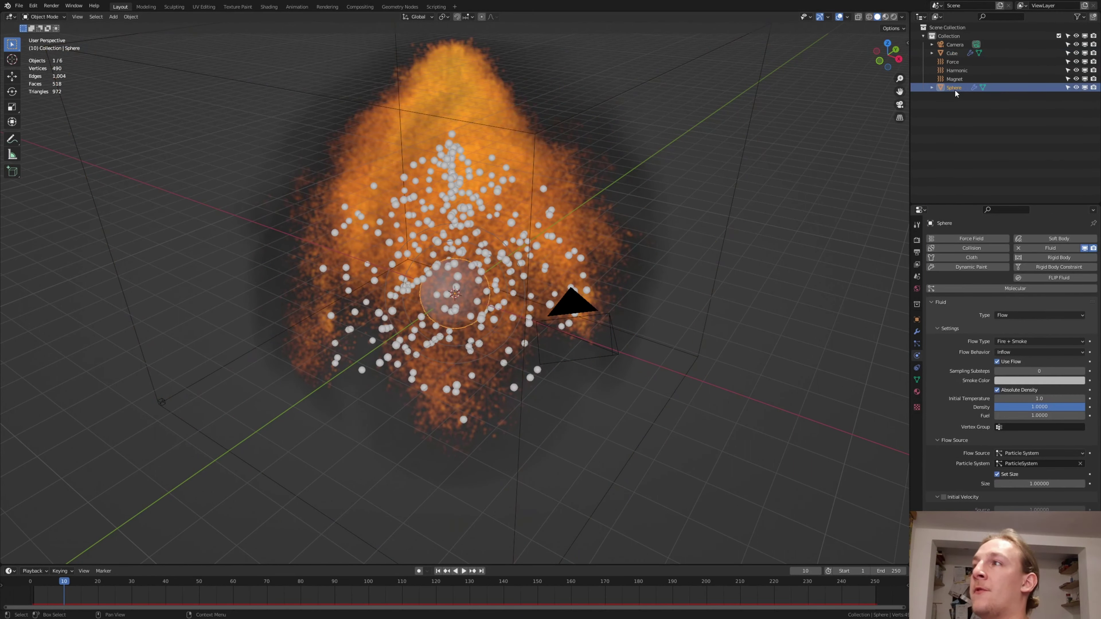
{"action": "left_click", "coordinate": [918, 344]}
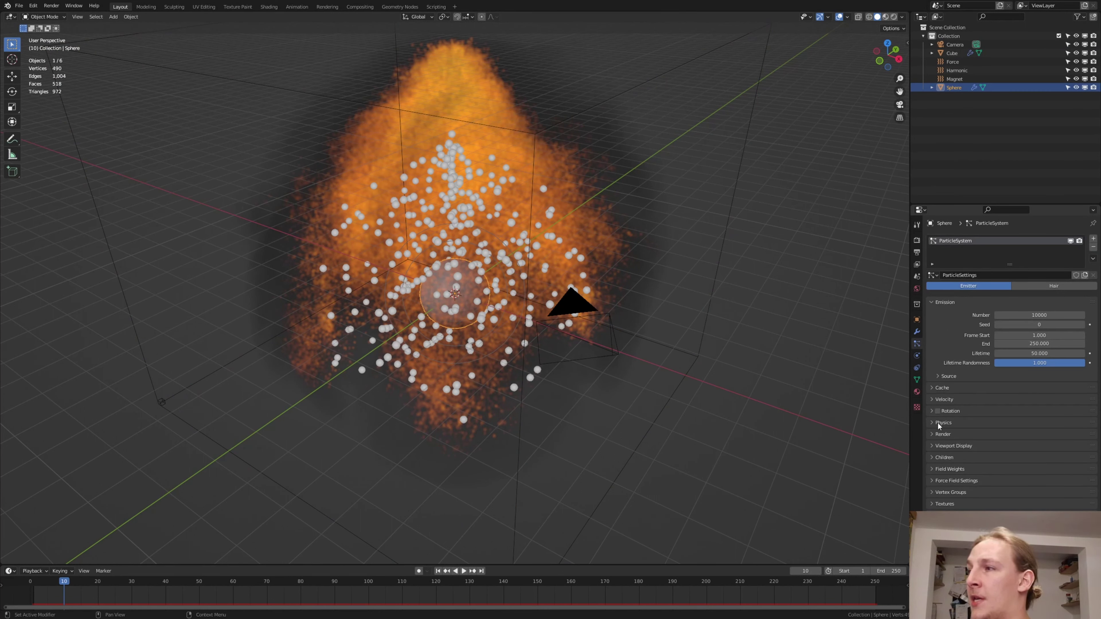
{"action": "left_click", "coordinate": [928, 435]}
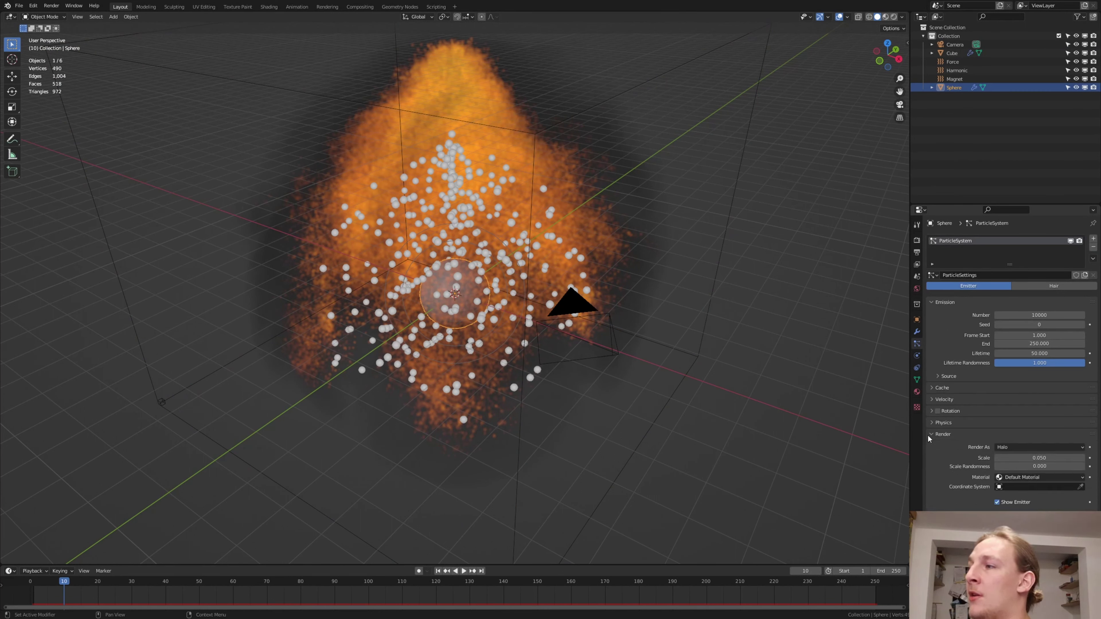
{"action": "left_click", "coordinate": [997, 502]}
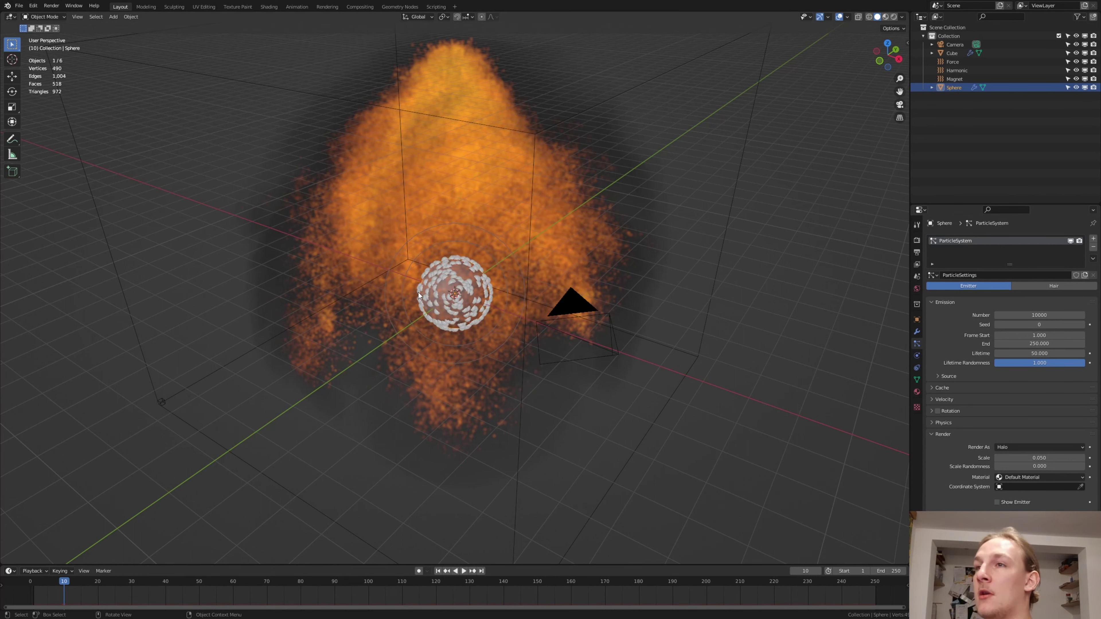
{"action": "middle_click_drag", "start_coordinate": [412, 303], "coordinate": [442, 281]}
{"action": "scroll", "coordinate": [442, 282], "scroll_direction": "up", "scroll_amount": 5}
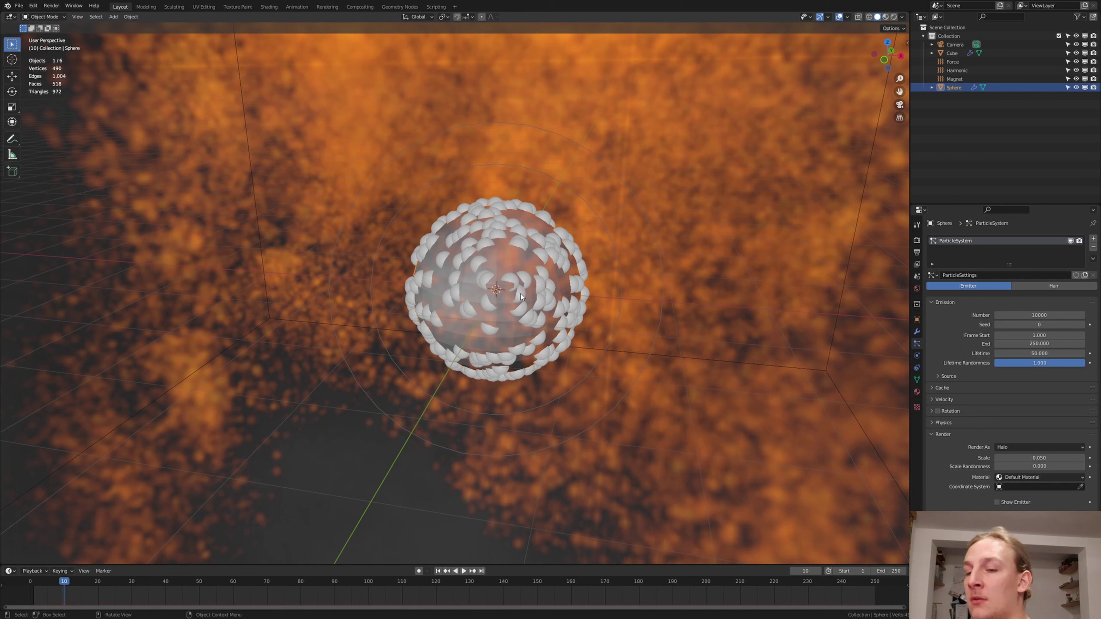
Switch to the Shading workspace with rendered viewport shading and set the world background color to black.
{"action": "left_click", "coordinate": [270, 7]}
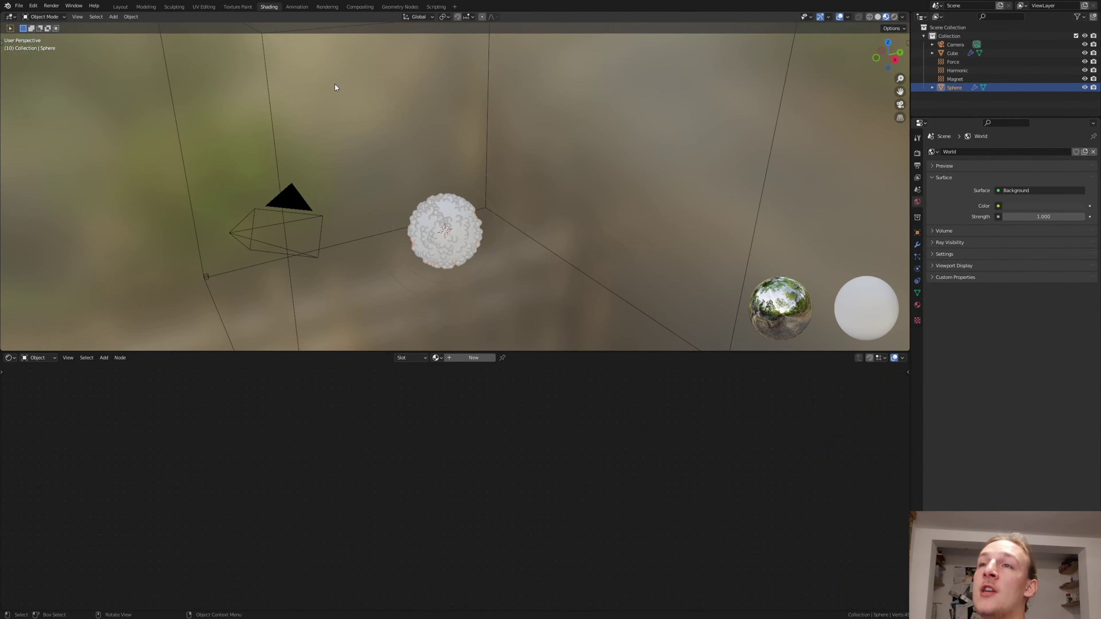
{"action": "left_click", "coordinate": [894, 17]}
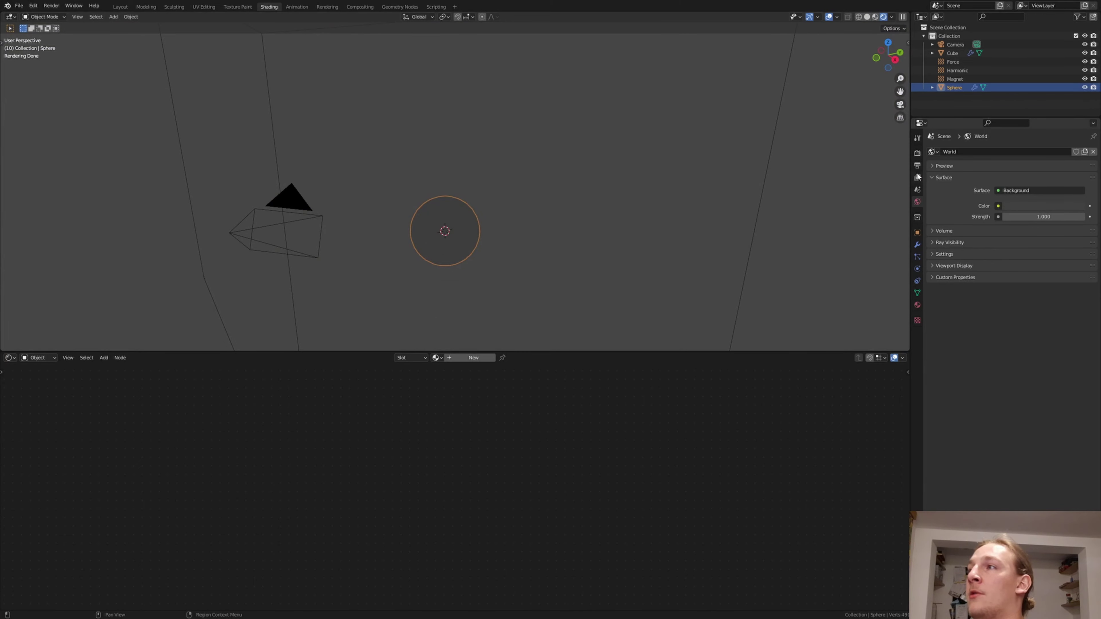
{"action": "left_click", "coordinate": [1031, 206]}
{"action": "left_click_drag", "start_coordinate": [1080, 133], "coordinate": [1079, 145]}
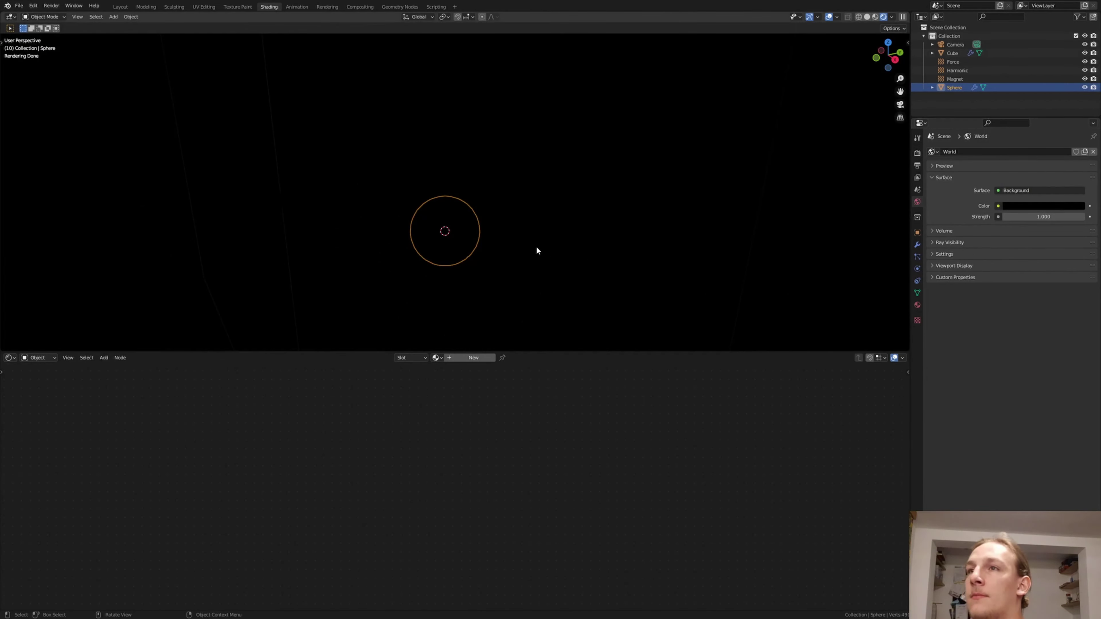
Replace the Principled BSDF in the cube's material with a Principled Volume node connected to the Volume output.
{"action": "left_click", "coordinate": [661, 189]}
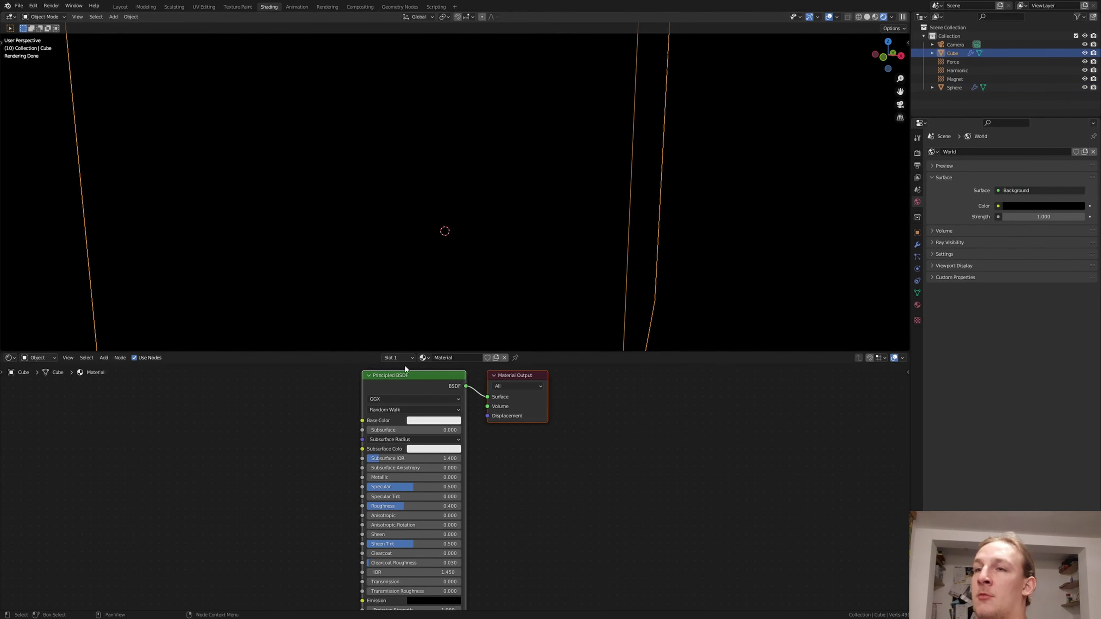
{"action": "key", "text": "x"}
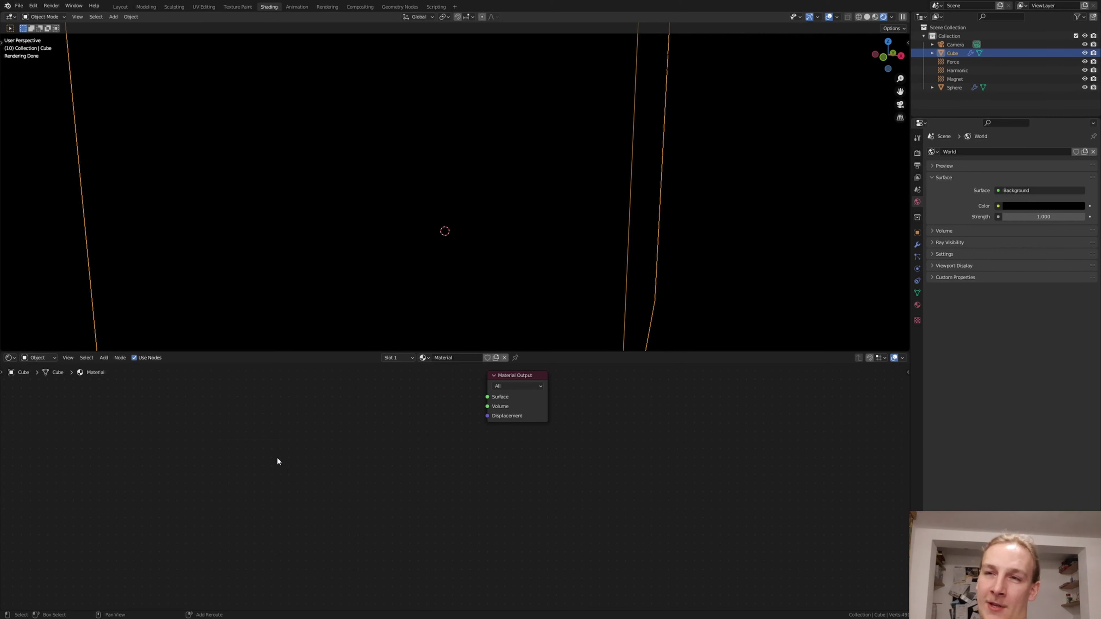
{"action": "key", "text": "shift+a"}
{"action": "left_click", "coordinate": [277, 457]}
{"action": "type", "text": "vol"}
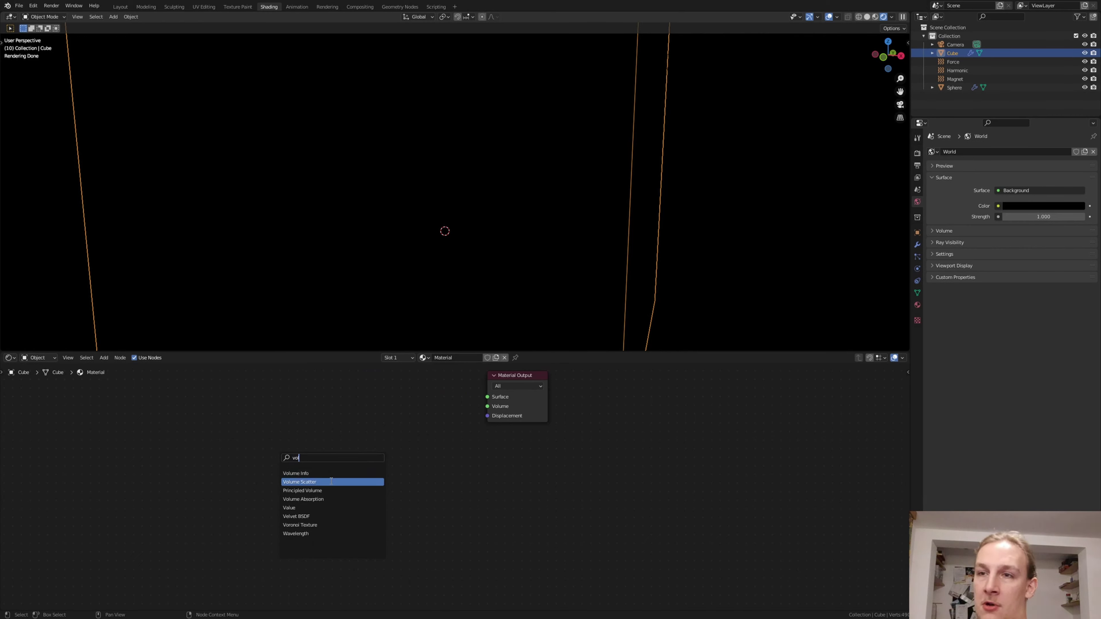
{"action": "left_click", "coordinate": [333, 488]}
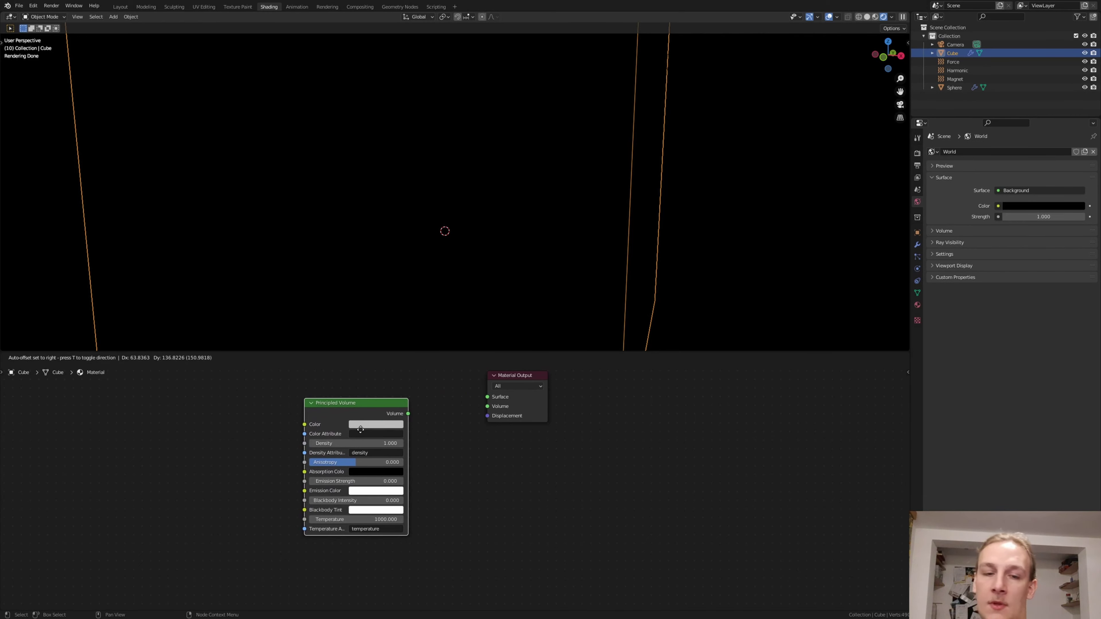
{"action": "left_click", "coordinate": [360, 428]}
{"action": "left_click", "coordinate": [354, 410], "text": "ctrl+shift"}
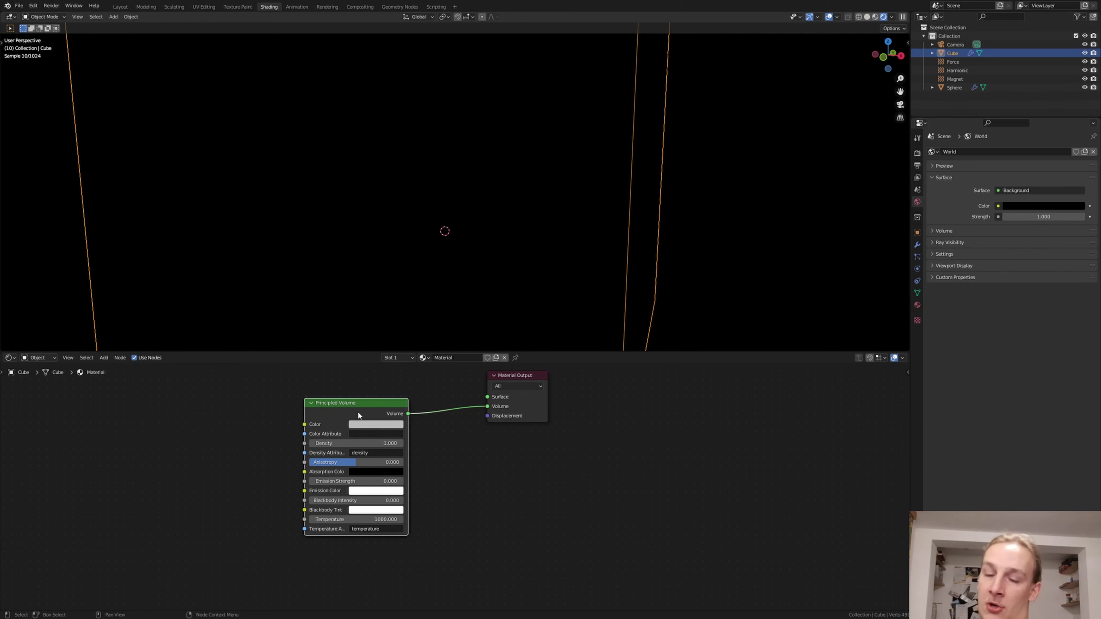
Add a Math node and connect its value to the Principled Volume's Emission Strength.
{"action": "middle_click_drag", "start_coordinate": [187, 429], "coordinate": [419, 469]}
{"action": "key", "text": "shift+a"}
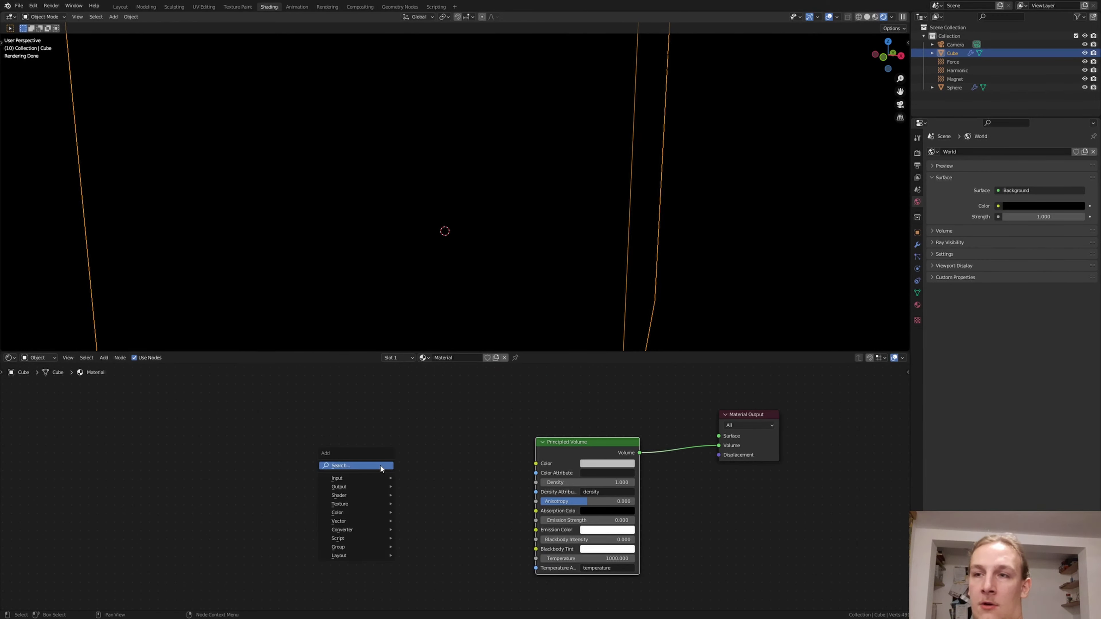
{"action": "left_click", "coordinate": [381, 465]}
{"action": "type", "text": "mat"}
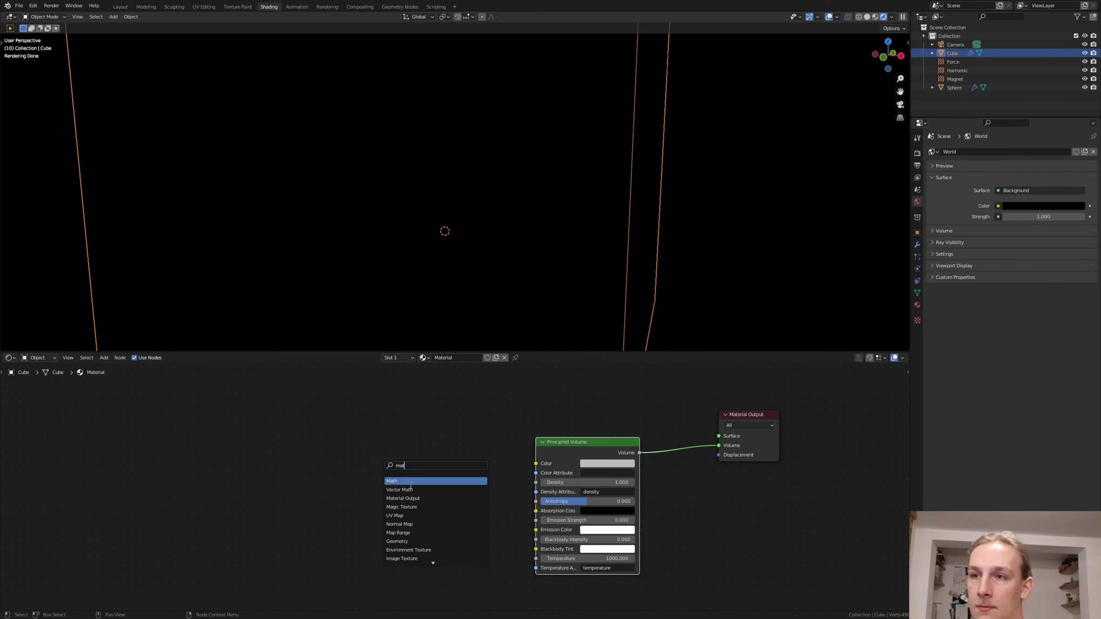
{"action": "left_click", "coordinate": [415, 481]}
{"action": "left_click_drag", "start_coordinate": [468, 510], "coordinate": [536, 520]}
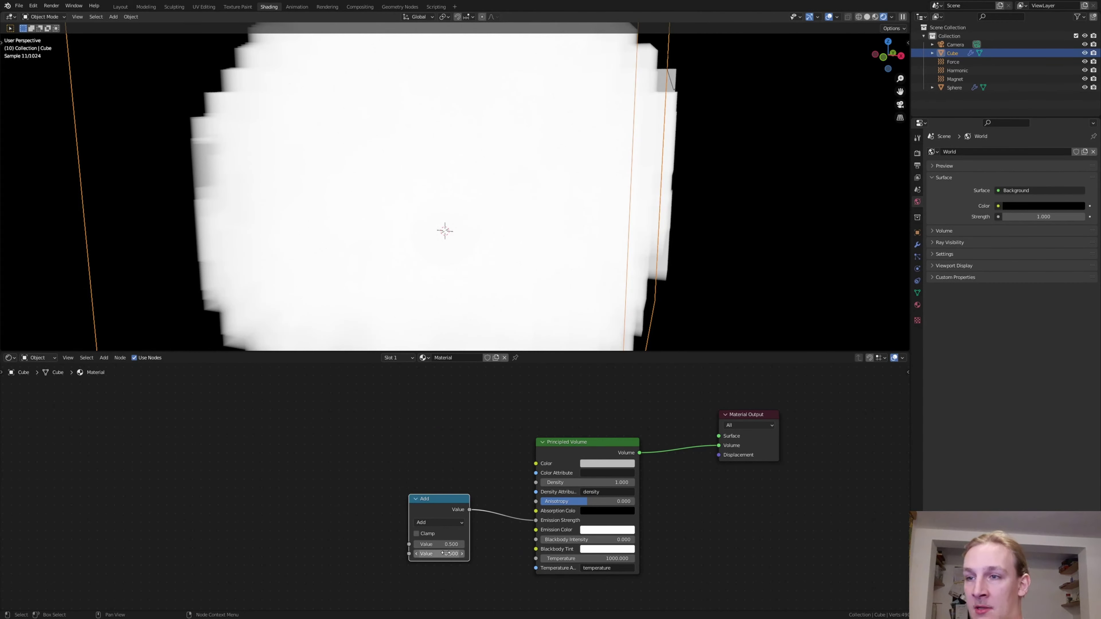
Set the Math node's second value to 150 and move the node slightly higher beside the Principled Volume.
{"action": "left_click", "coordinate": [446, 553]}
{"action": "type", "text": "150"}
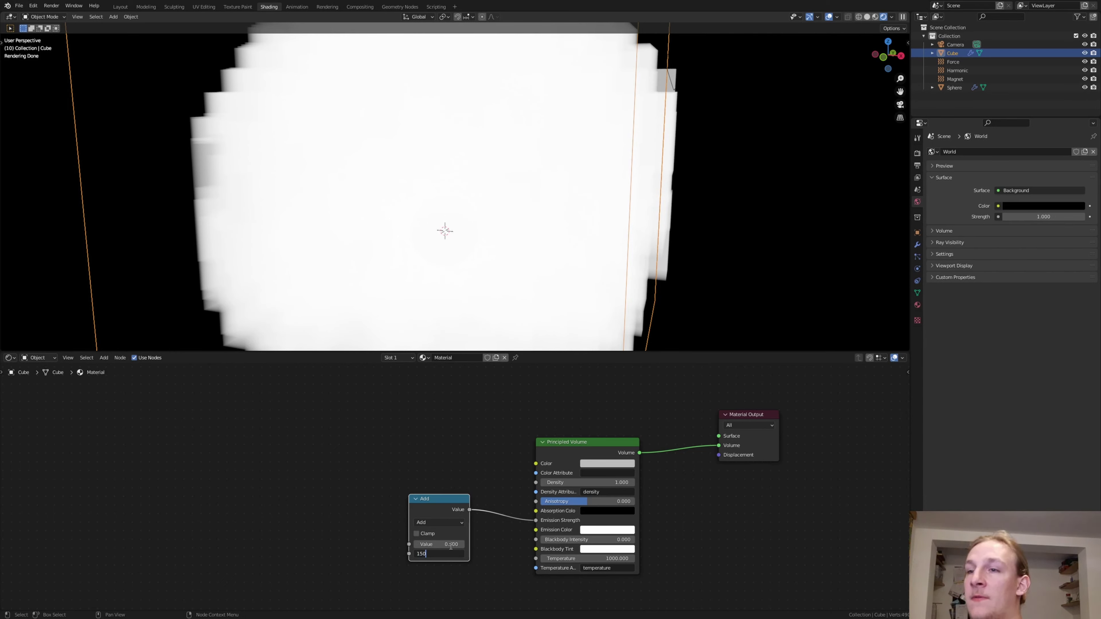
{"action": "key", "text": "Return"}
{"action": "left_click_drag", "start_coordinate": [445, 525], "coordinate": [447, 501]}
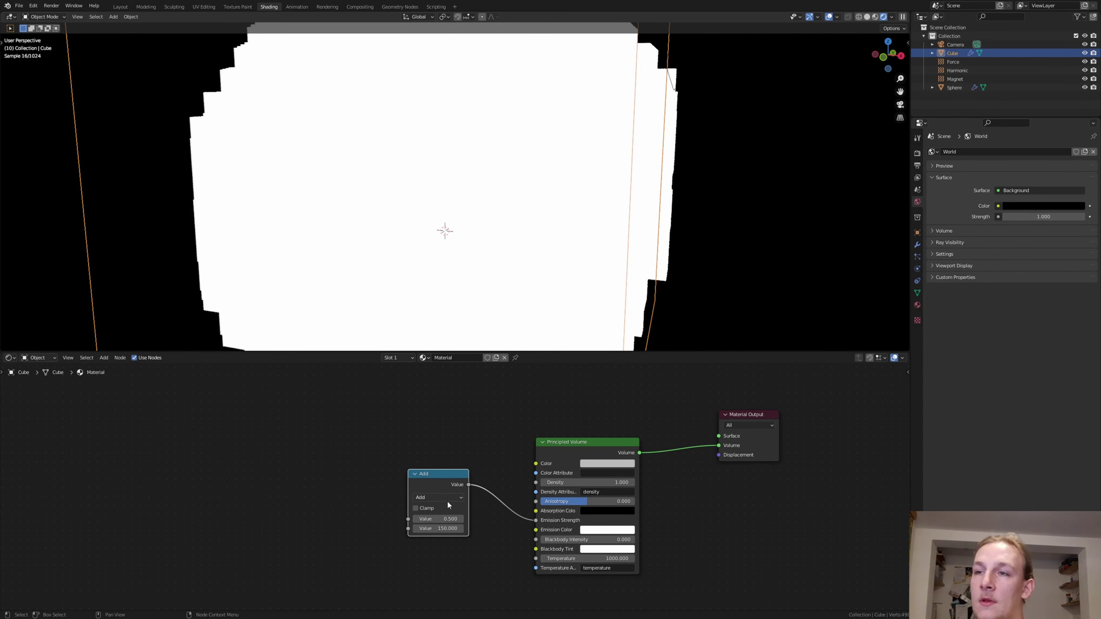